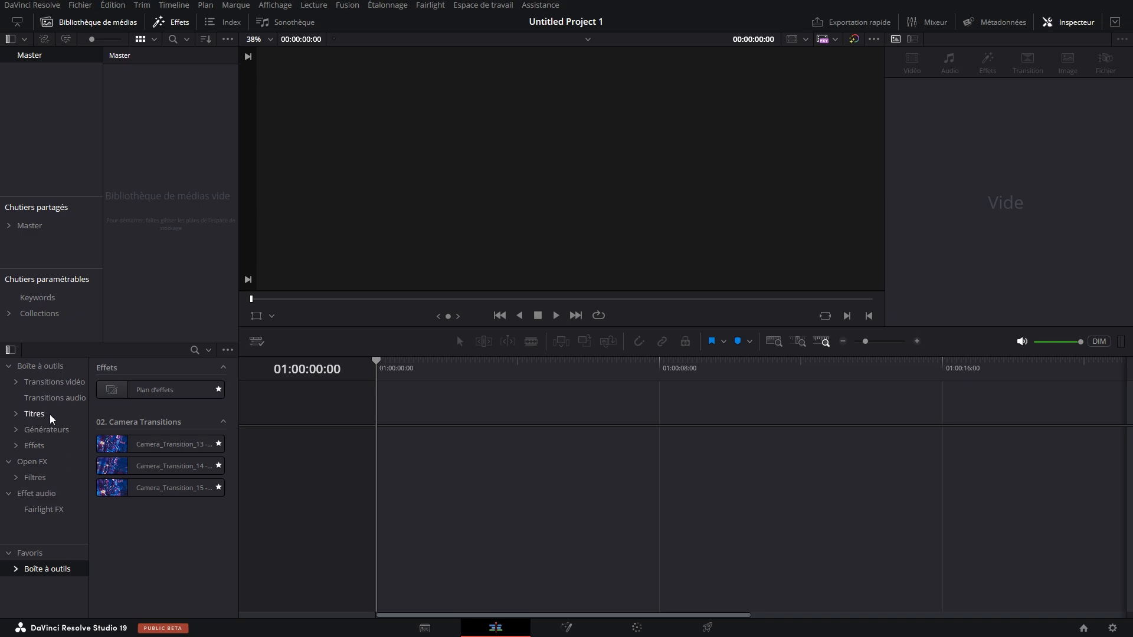
- Add a Composition Fusion effect clip to the timeline and open it on the Fusion page
{"action": "left_click", "coordinate": [36, 446]}
{"action": "double_click", "coordinate": [218, 394]}
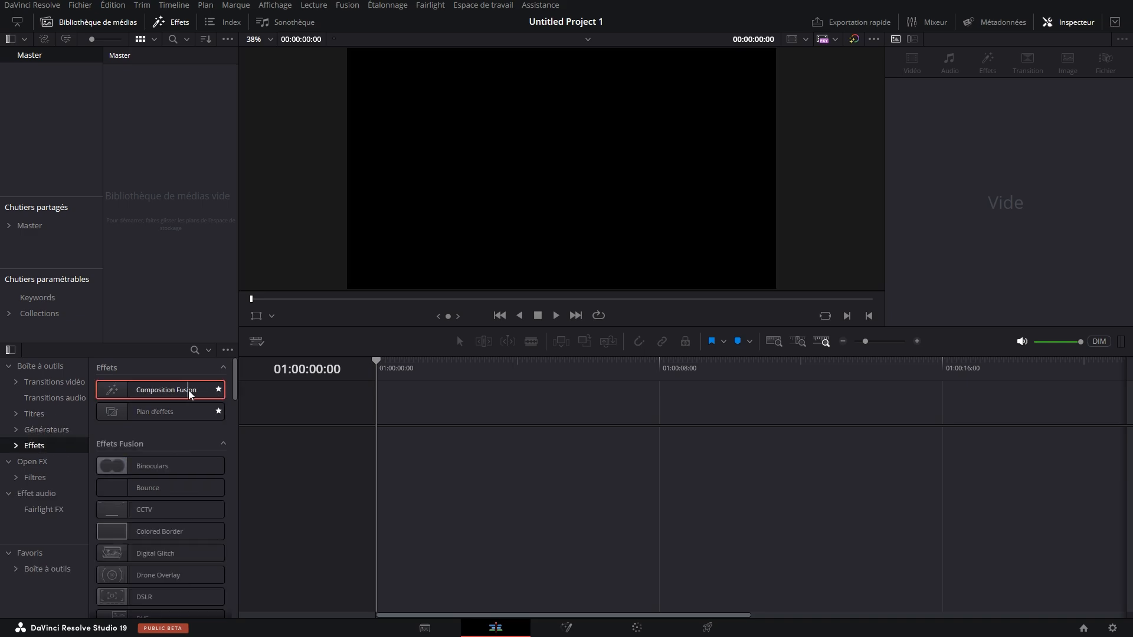
{"action": "left_click", "coordinate": [566, 627]}
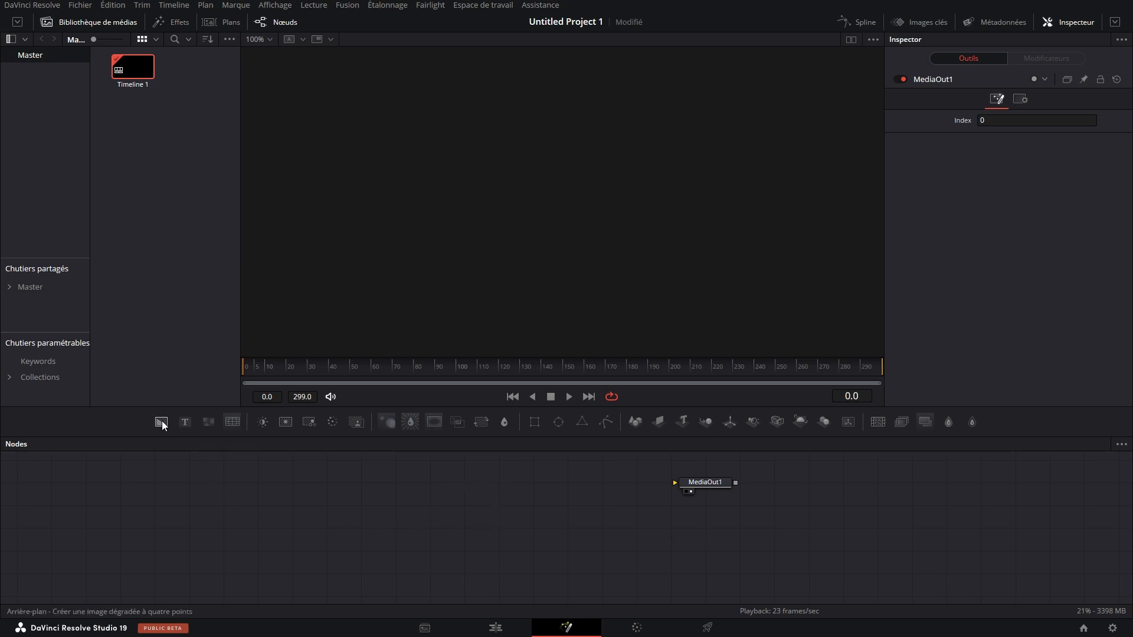
- Create a background node masked by an ellipse, show it in the viewer and shrink the circle to about 0.234 in width and height
{"action": "left_click_drag", "start_coordinate": [161, 422], "coordinate": [301, 458]}
{"action": "left_click_drag", "start_coordinate": [215, 475], "coordinate": [216, 477]}
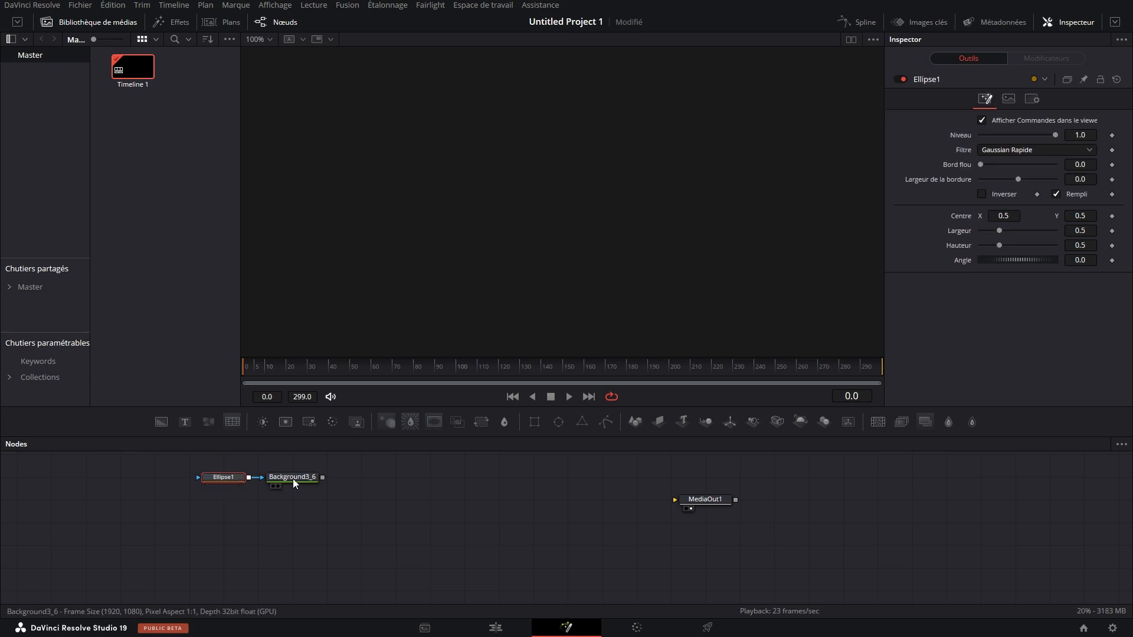
{"action": "left_click_drag", "start_coordinate": [295, 479], "coordinate": [496, 220]}
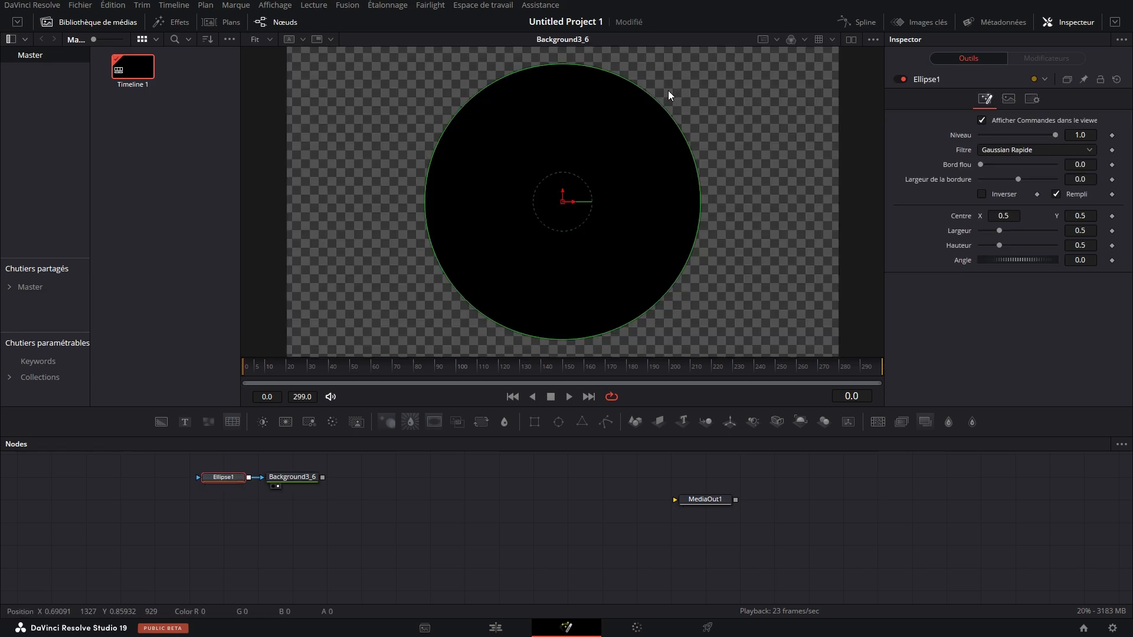
{"action": "left_click_drag", "start_coordinate": [656, 100], "coordinate": [605, 151]}
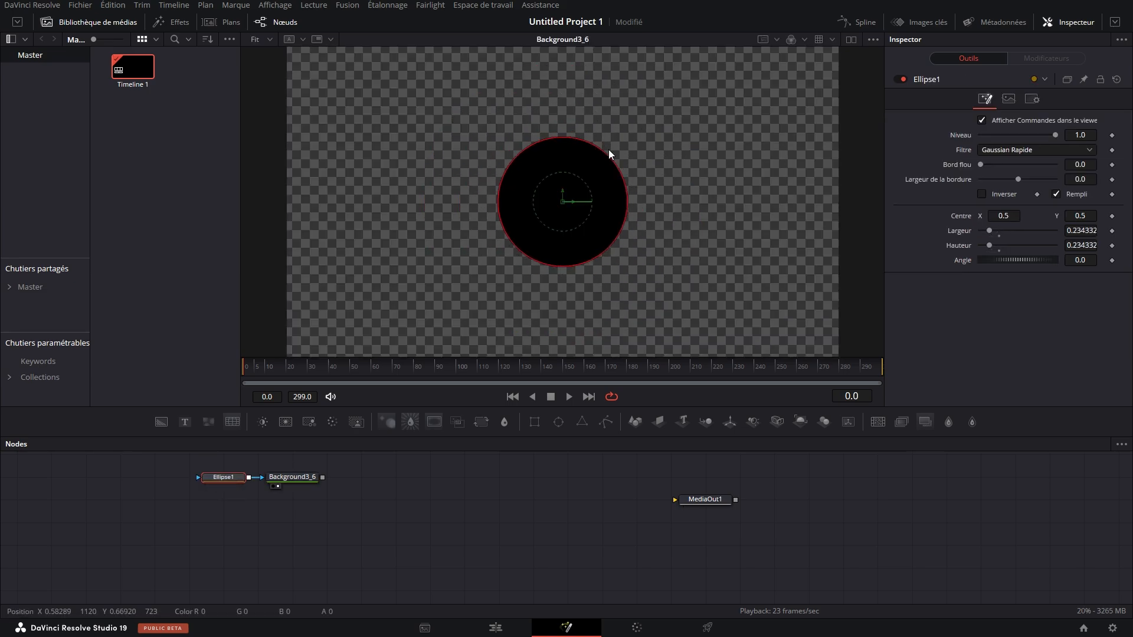
- Add a second background with alpha 0 and merge the circle background over it
{"action": "left_click", "coordinate": [232, 537]}
{"action": "left_click_drag", "start_coordinate": [161, 422], "coordinate": [146, 468]}
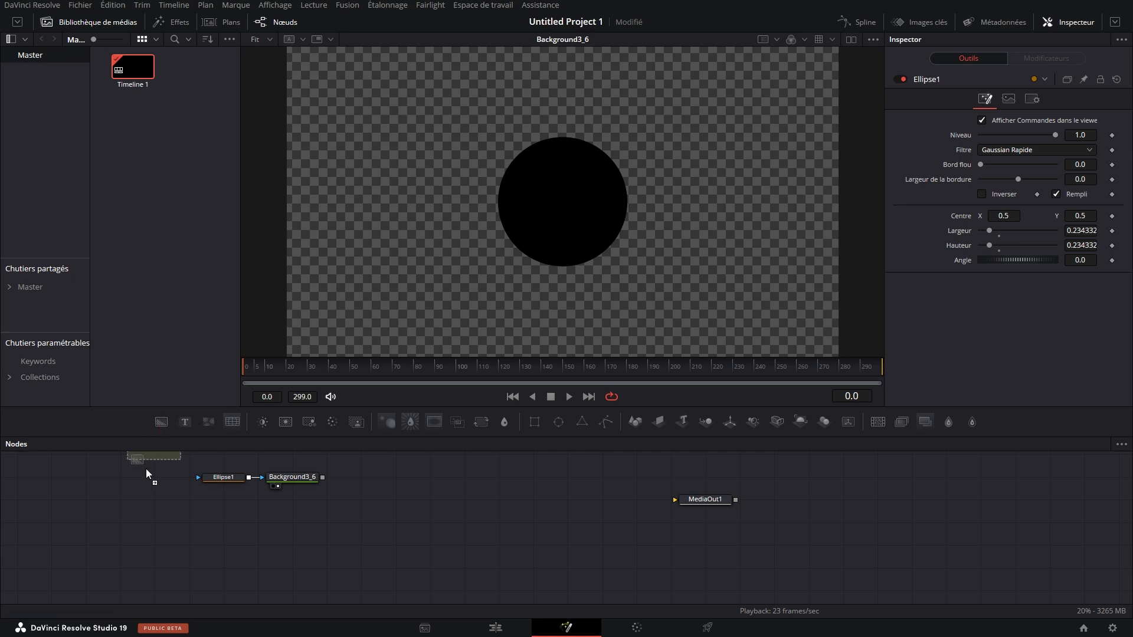
{"action": "left_click_drag", "start_coordinate": [186, 532], "coordinate": [186, 534]}
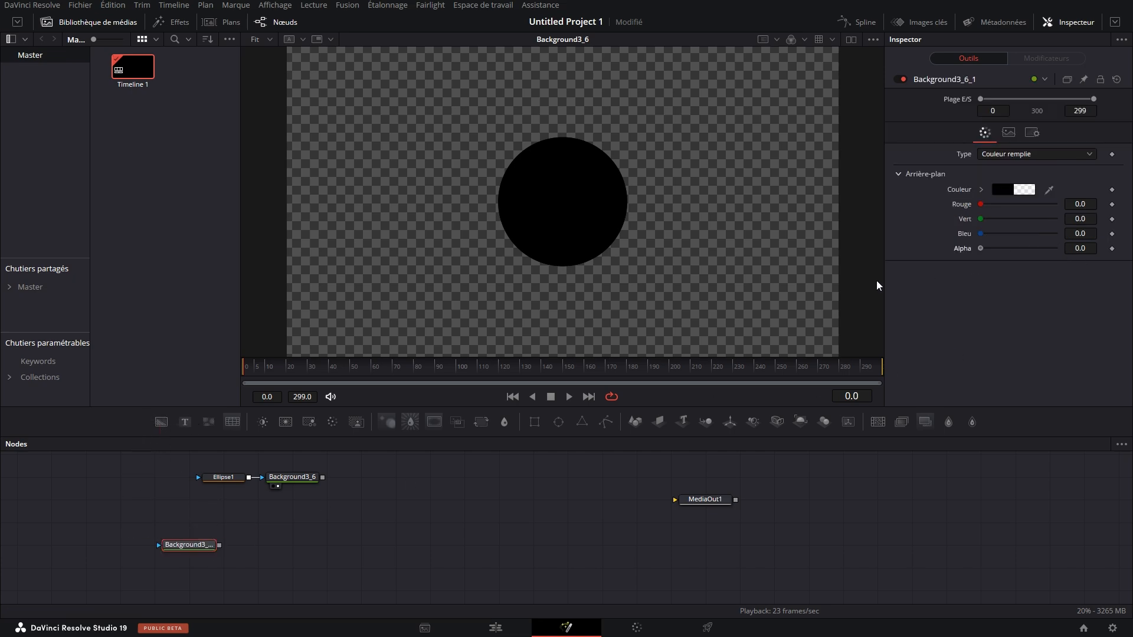
{"action": "left_click_drag", "start_coordinate": [323, 477], "coordinate": [221, 546]}
- Copy the Ellipse1 mask and paste it as an instance beside the circle background
{"action": "left_click_drag", "start_coordinate": [224, 480], "coordinate": [248, 497]}
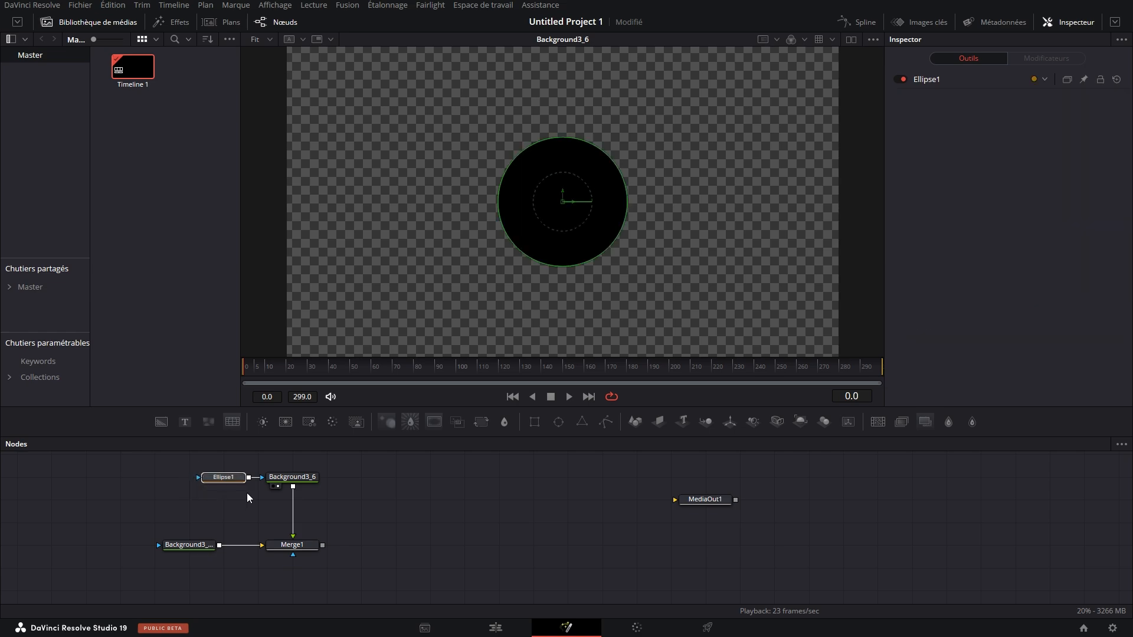
{"action": "left_click", "coordinate": [385, 482]}
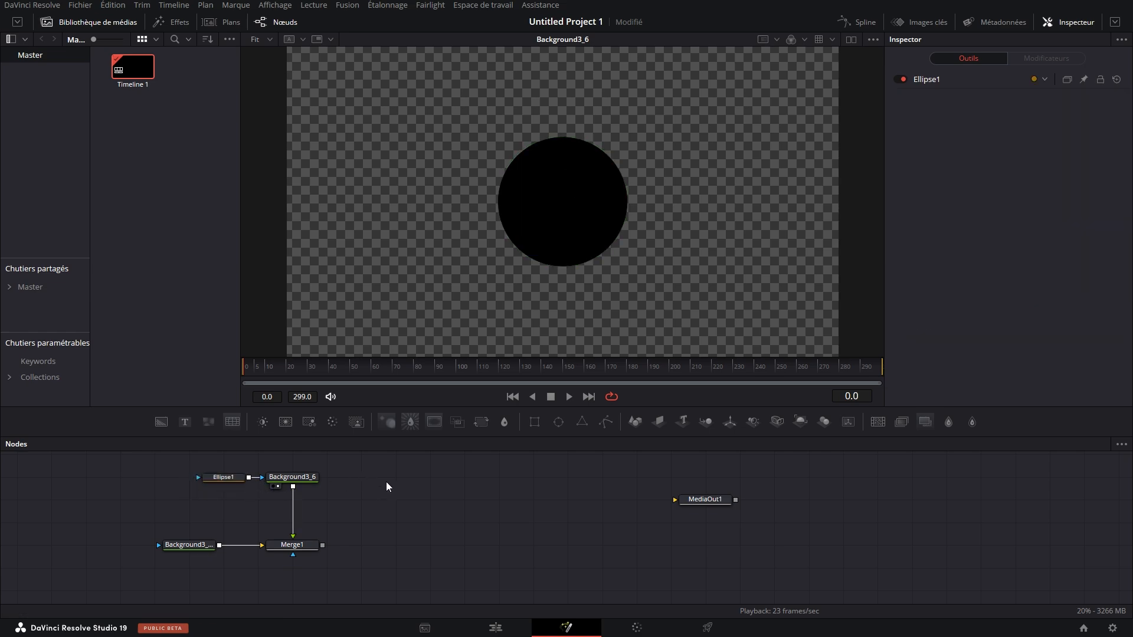
{"action": "key", "text": "ctrl+shift+v"}
- Merge a FastNoise node, masked by the instanced ellipse, over Merge1, mask Merge2 with Ellipse1 and view the result
{"action": "left_click_drag", "start_coordinate": [160, 421], "coordinate": [324, 547]}
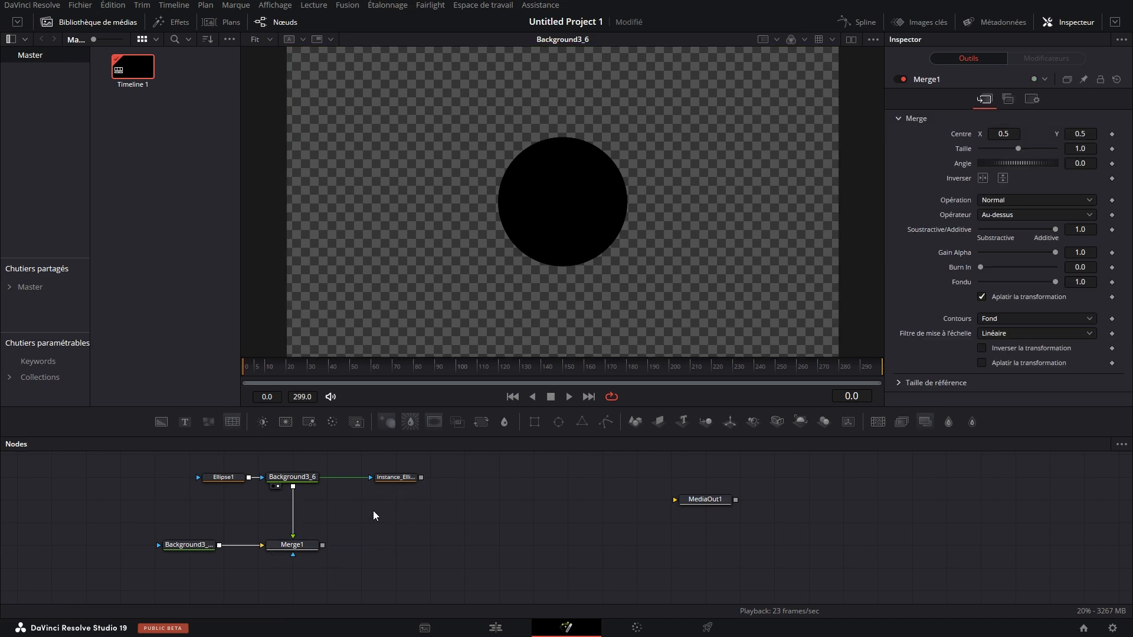
{"action": "left_click_drag", "start_coordinate": [211, 419], "coordinate": [324, 545]}
{"action": "left_click_drag", "start_coordinate": [249, 477], "coordinate": [395, 544]}
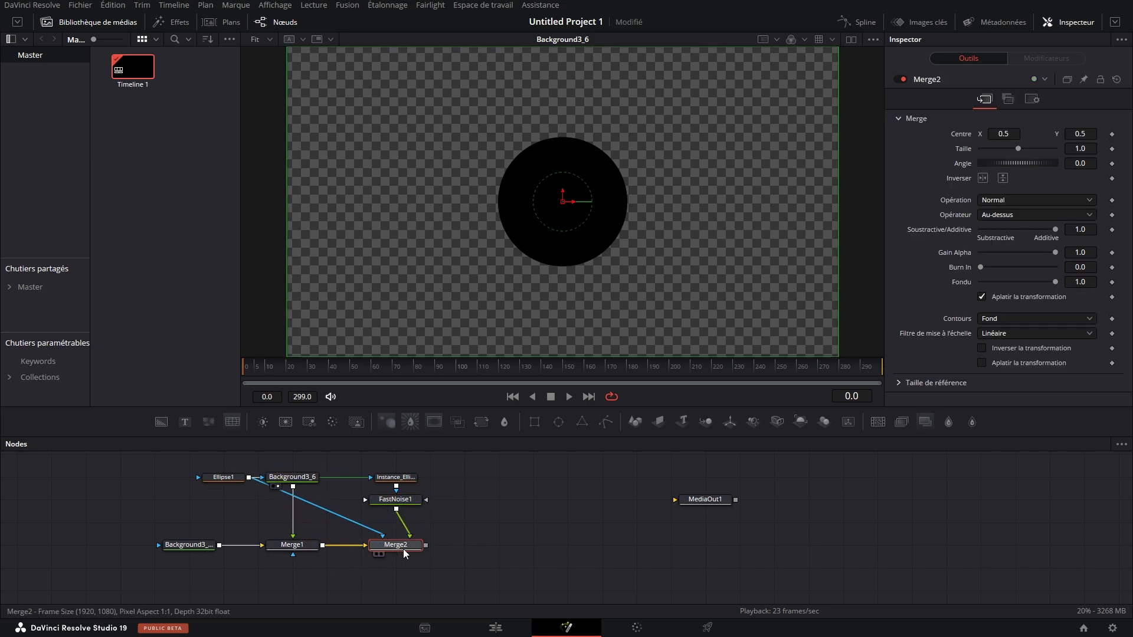
{"action": "key", "text": "1"}
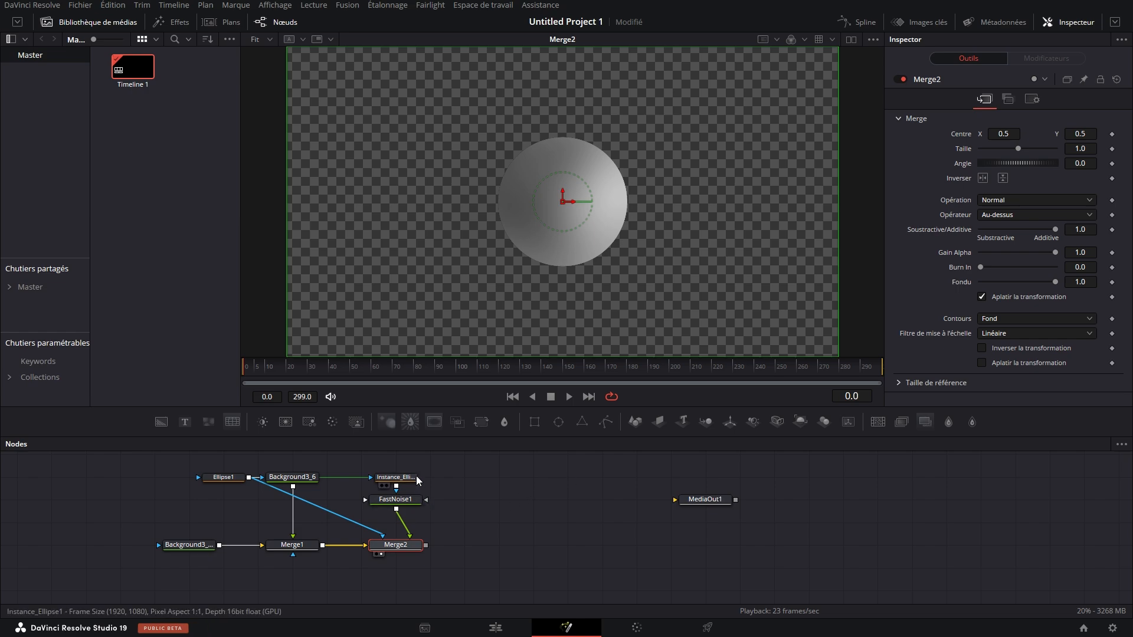
- Deinstance the Bord flou, Largeur de la bordure, Inverser and Rempli parameters of the instanced ellipse
{"action": "left_click", "coordinate": [402, 477]}
{"action": "right_click", "coordinate": [964, 170]}
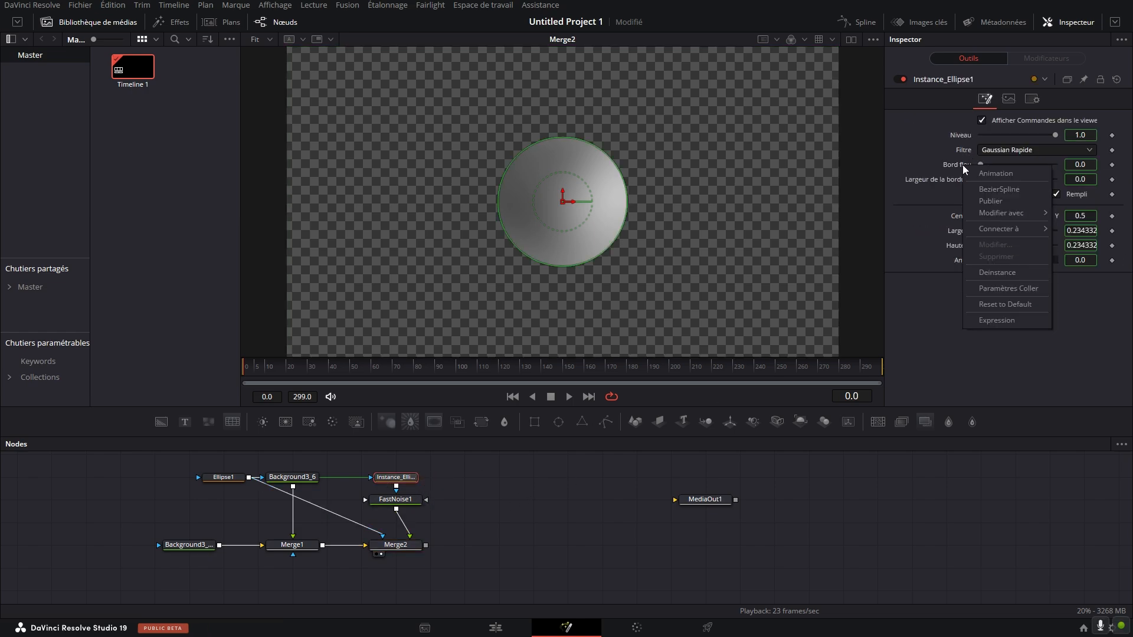
{"action": "left_click", "coordinate": [997, 272]}
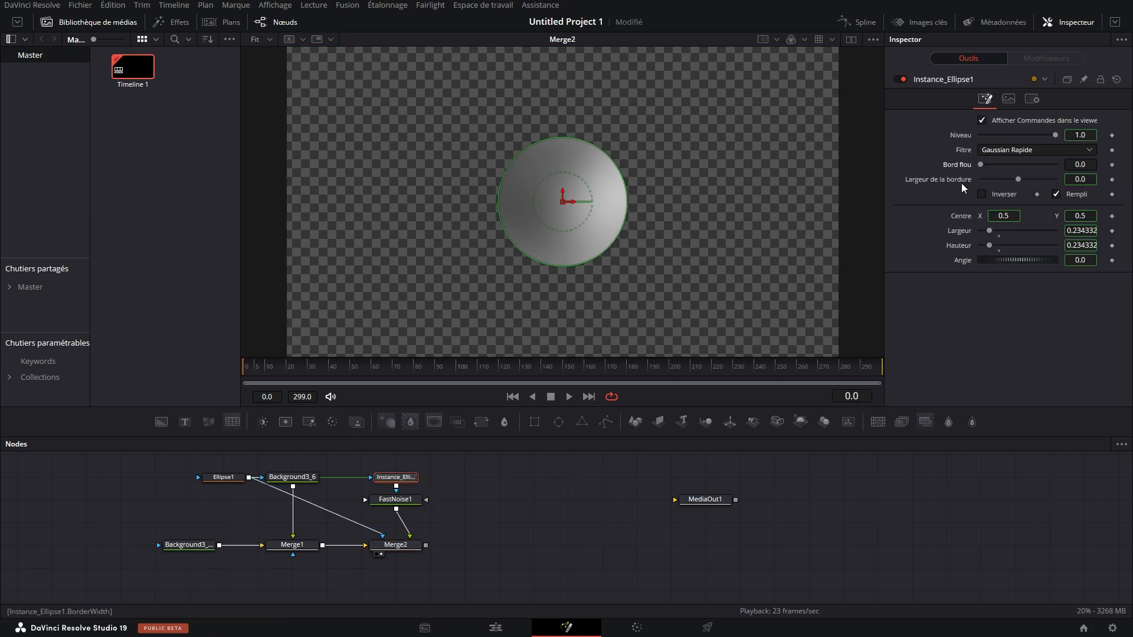
{"action": "right_click", "coordinate": [960, 183]}
{"action": "left_click", "coordinate": [996, 288]}
{"action": "right_click", "coordinate": [1007, 195]}
{"action": "left_click", "coordinate": [1041, 300]}
{"action": "right_click", "coordinate": [1083, 199]}
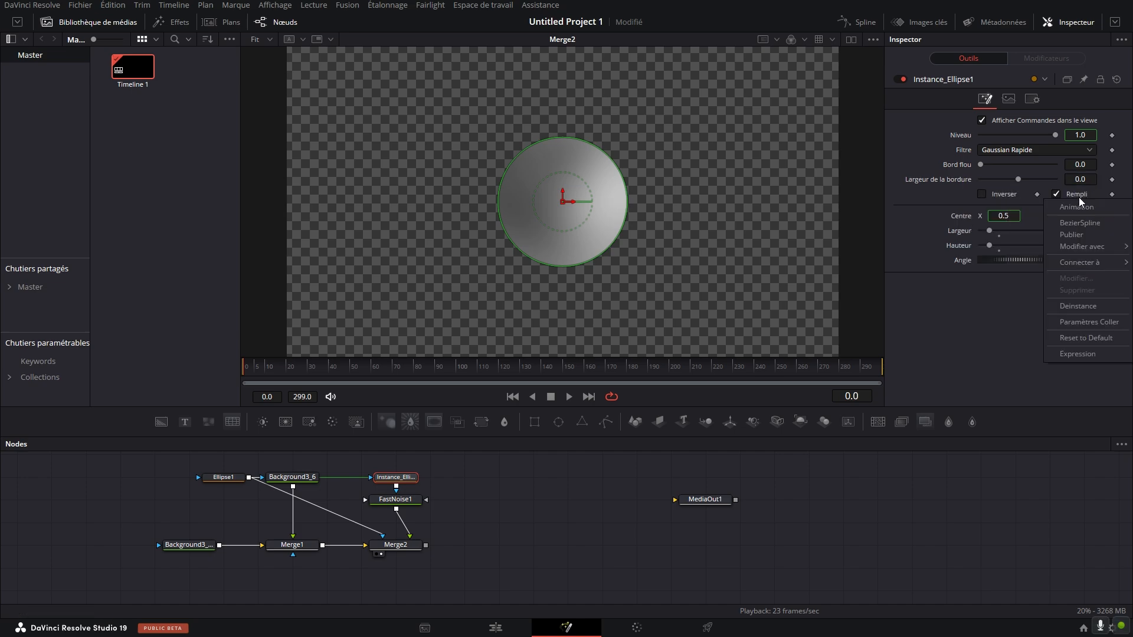
{"action": "left_click", "coordinate": [1089, 305]}
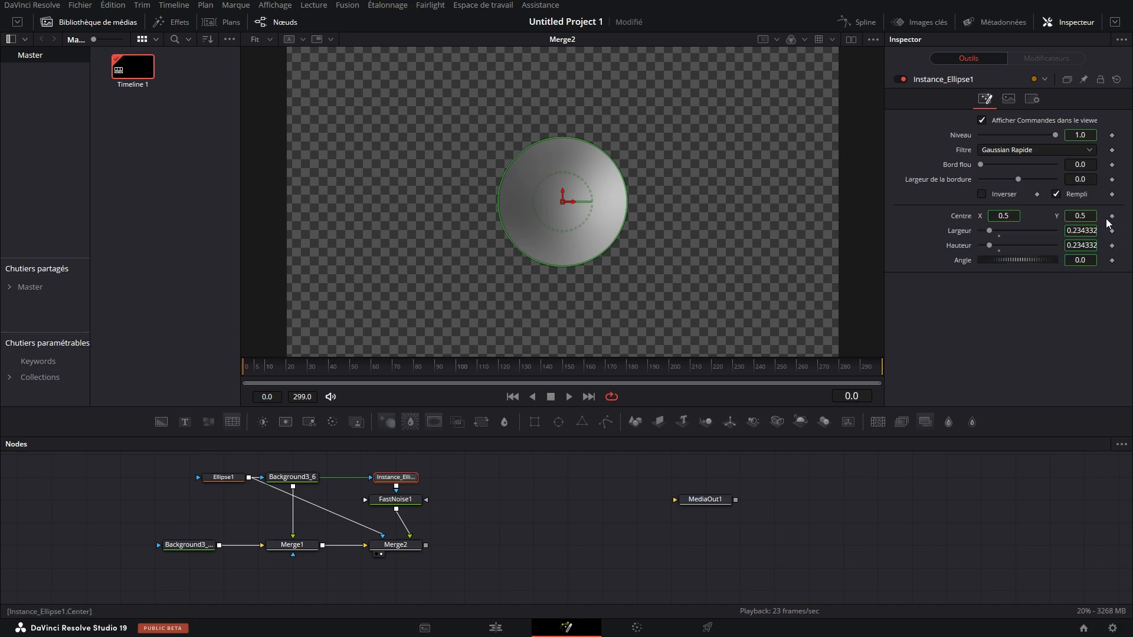
- Turn off Rempli on the instanced ellipse and set its border width to about 0.0343
{"action": "left_click", "coordinate": [1056, 194]}
{"action": "left_click_drag", "start_coordinate": [1017, 179], "coordinate": [1024, 179]}
{"action": "left_click", "coordinate": [561, 504]}
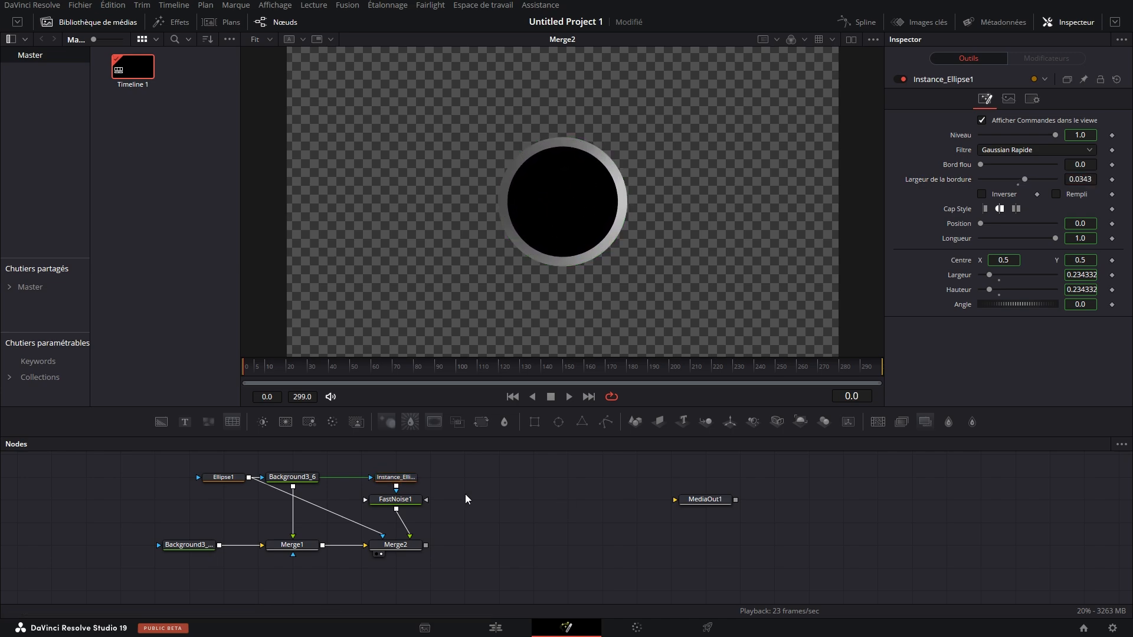
- Set FastNoise1 to detail 10, contrast 1.06, brightness -0.17, scale 18.74 and seethe rate (Fréquence Grouillement) 0.044
{"action": "left_click", "coordinate": [413, 499]}
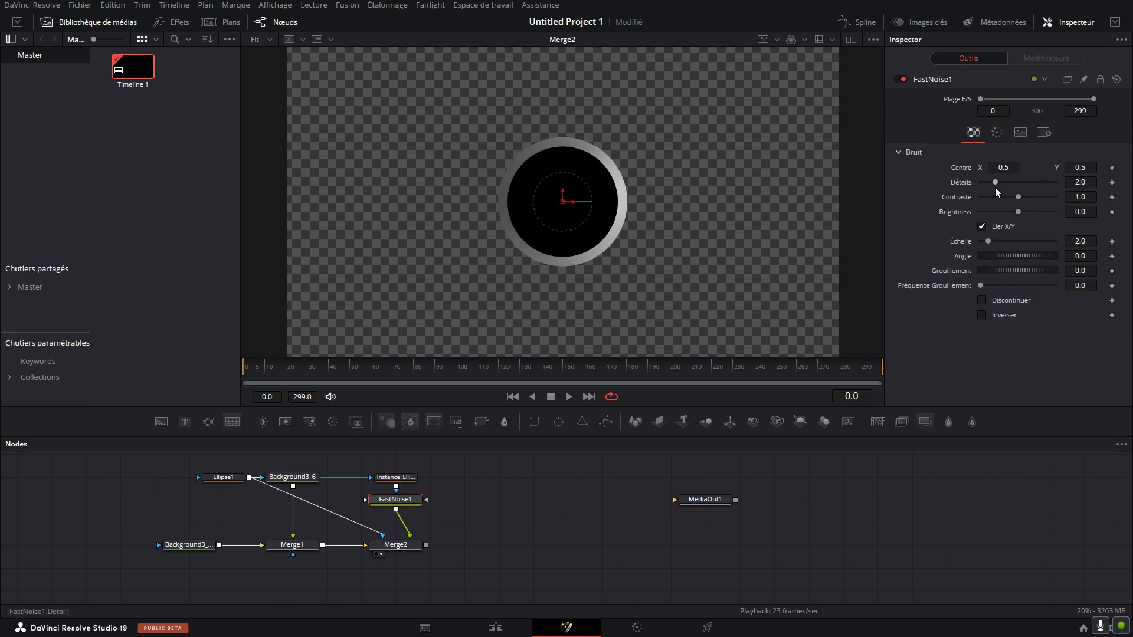
{"action": "left_click_drag", "start_coordinate": [988, 241], "coordinate": [1053, 239]}
{"action": "left_click_drag", "start_coordinate": [1018, 197], "coordinate": [1011, 212]}
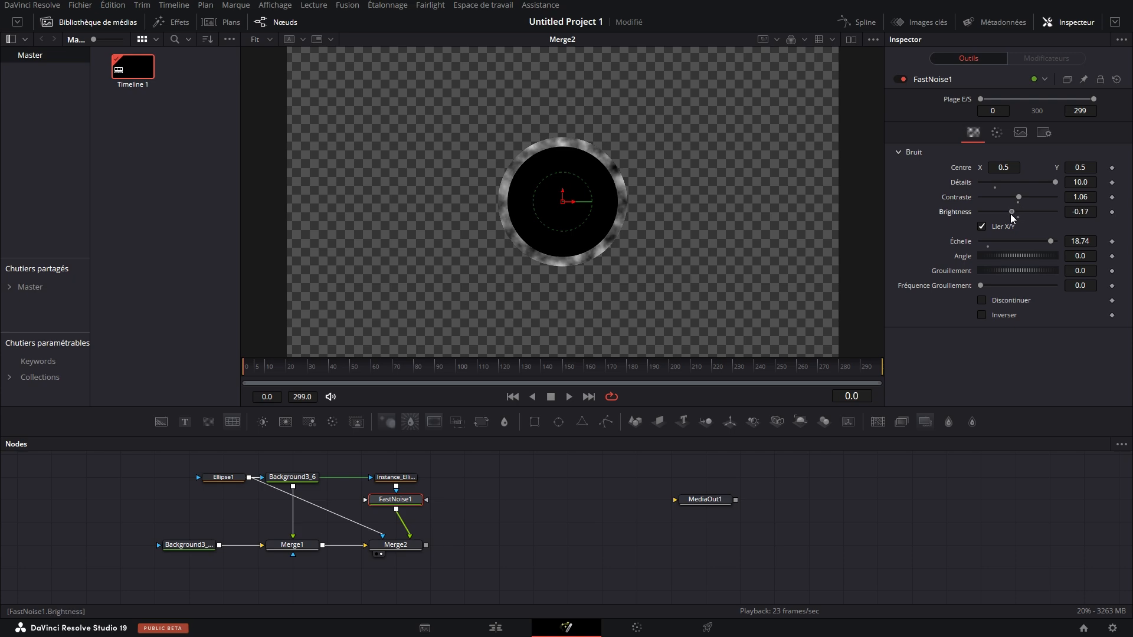
{"action": "left_click_drag", "start_coordinate": [1068, 288], "coordinate": [1092, 288]}
{"action": "left_click_drag", "start_coordinate": [332, 367], "coordinate": [257, 379]}
{"action": "left_click_drag", "start_coordinate": [1079, 286], "coordinate": [1078, 285]}
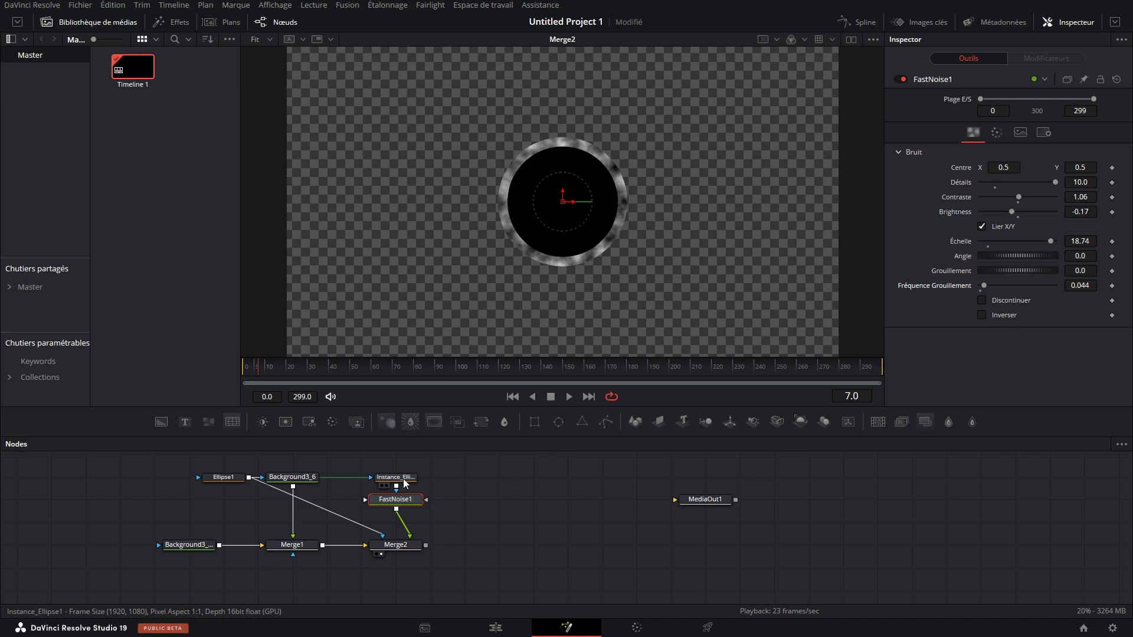
- Set the noise's Couleur 1 to blue #0055ff with an alpha of 1.0
{"action": "left_click", "coordinate": [996, 136]}
{"action": "left_click", "coordinate": [1055, 248]}
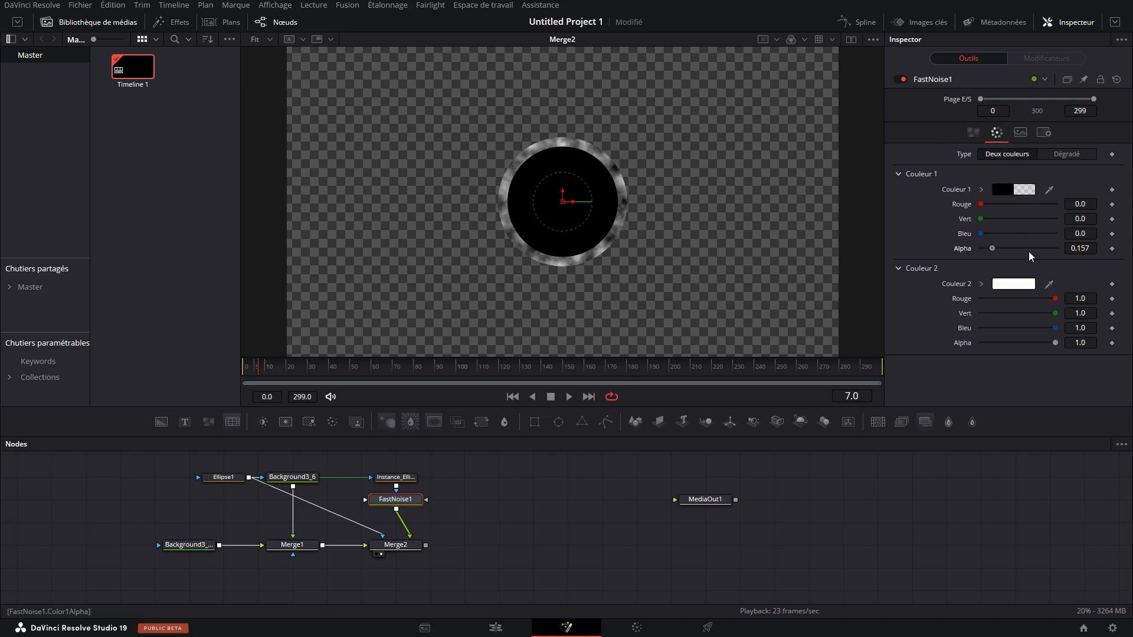
{"action": "left_click", "coordinate": [1013, 189]}
{"action": "left_click_drag", "start_coordinate": [486, 201], "coordinate": [627, 309]}
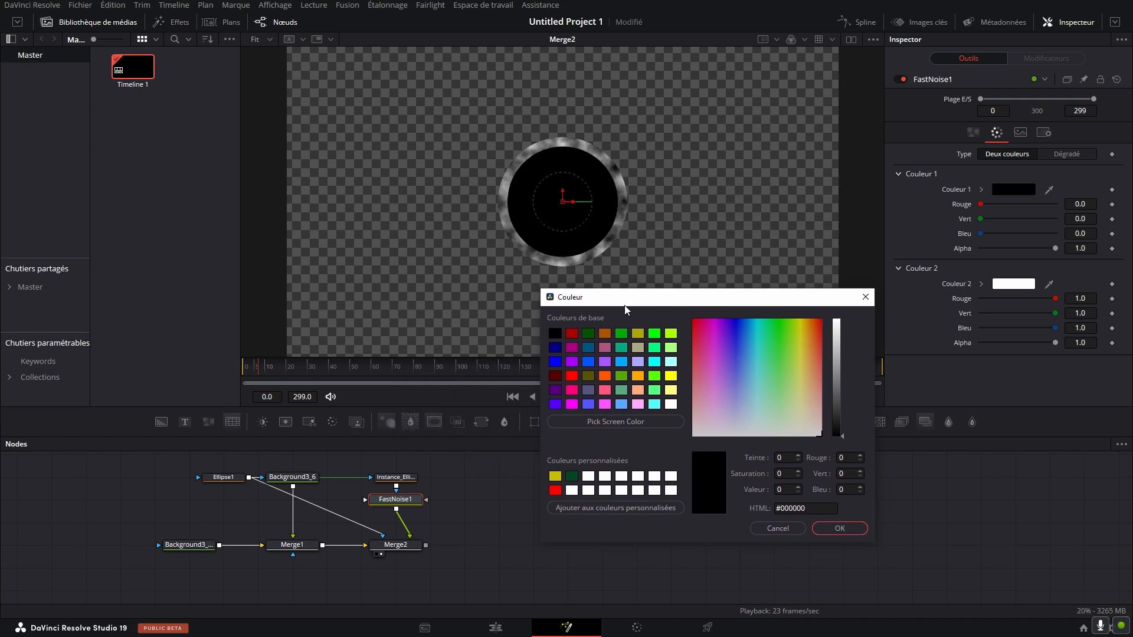
{"action": "left_click", "coordinate": [594, 366]}
{"action": "left_click", "coordinate": [849, 527]}
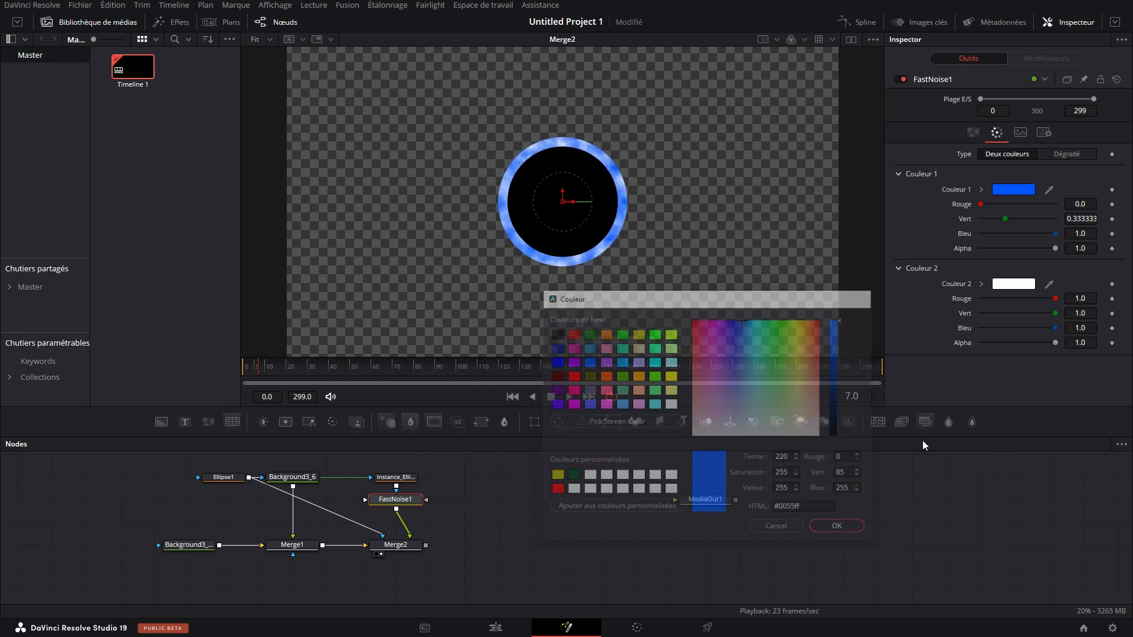
- Set the noise's Couleur 2 to pure blue #0000ff
{"action": "left_click", "coordinate": [1014, 284]}
{"action": "left_click", "coordinate": [448, 256]}
{"action": "left_click_drag", "start_coordinate": [531, 195], "coordinate": [286, 258]}
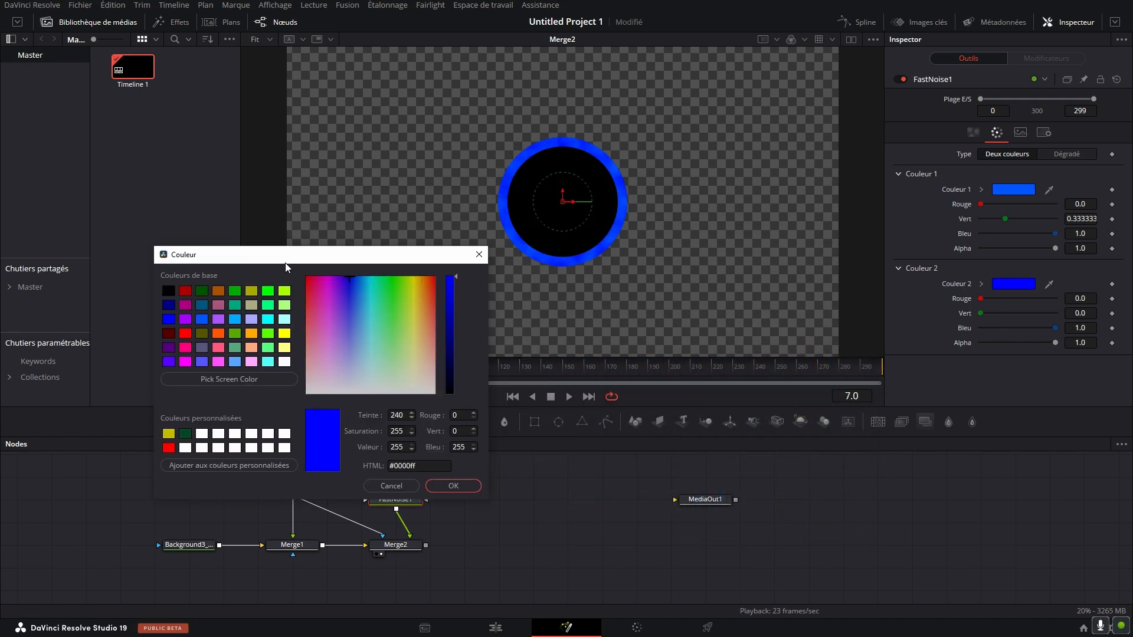
{"action": "left_click", "coordinate": [168, 305]}
{"action": "left_click", "coordinate": [169, 320]}
{"action": "left_click", "coordinate": [452, 486]}
- Soften the instanced ellipse's edge (Bord flou) to about 0.0268 and preview the ring's animation up to frame 39
{"action": "left_click", "coordinate": [406, 477]}
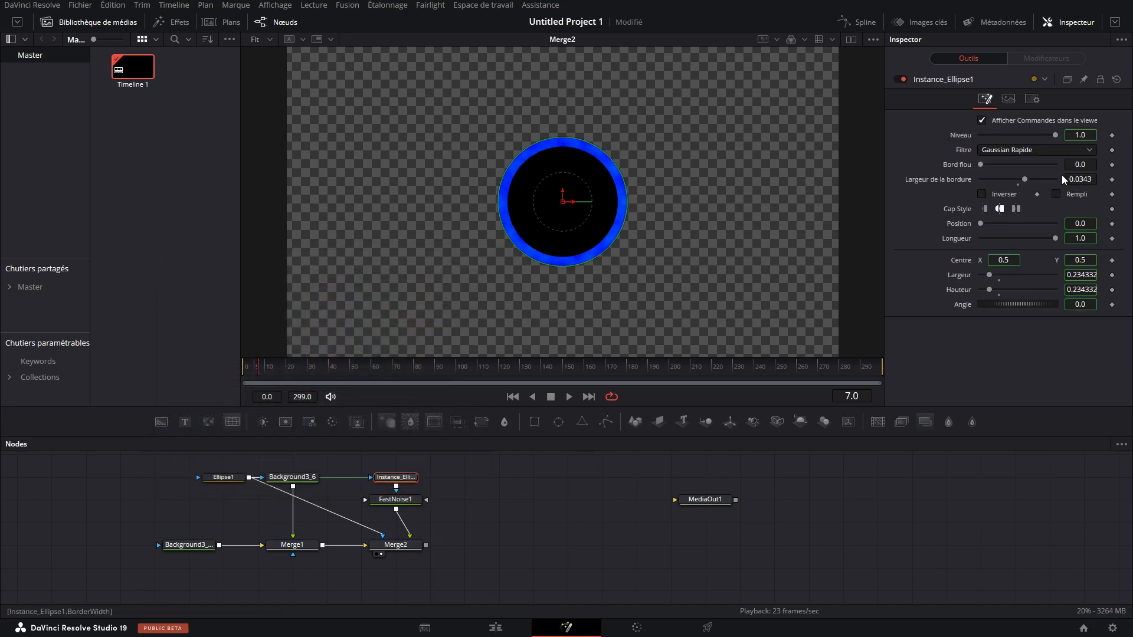
{"action": "left_click_drag", "start_coordinate": [979, 161], "coordinate": [991, 163]}
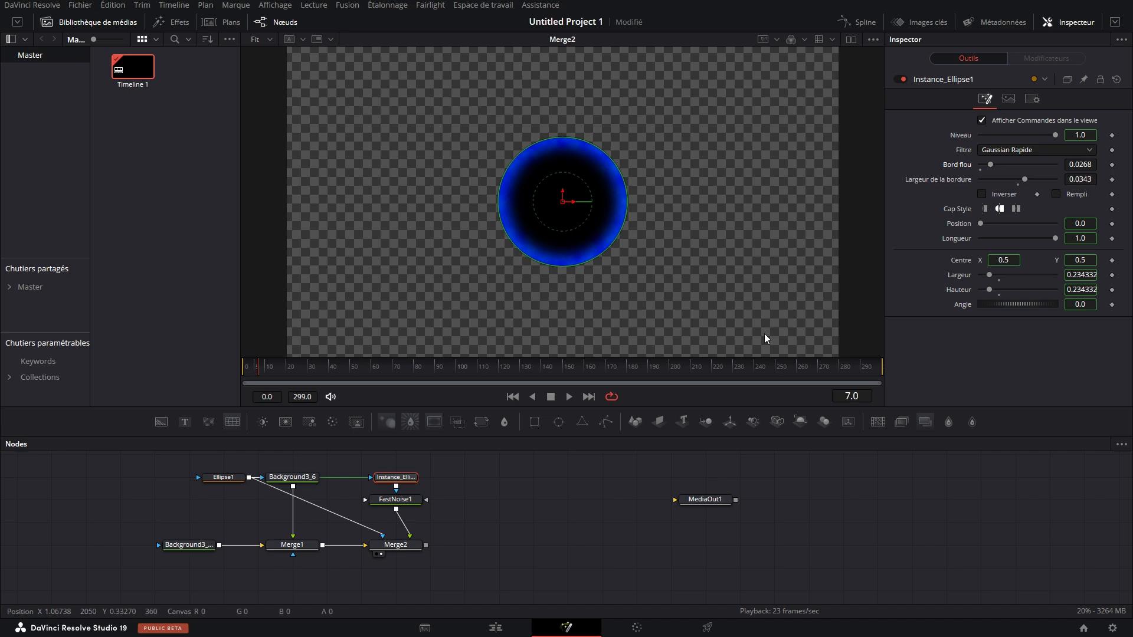
{"action": "left_click", "coordinate": [568, 456]}
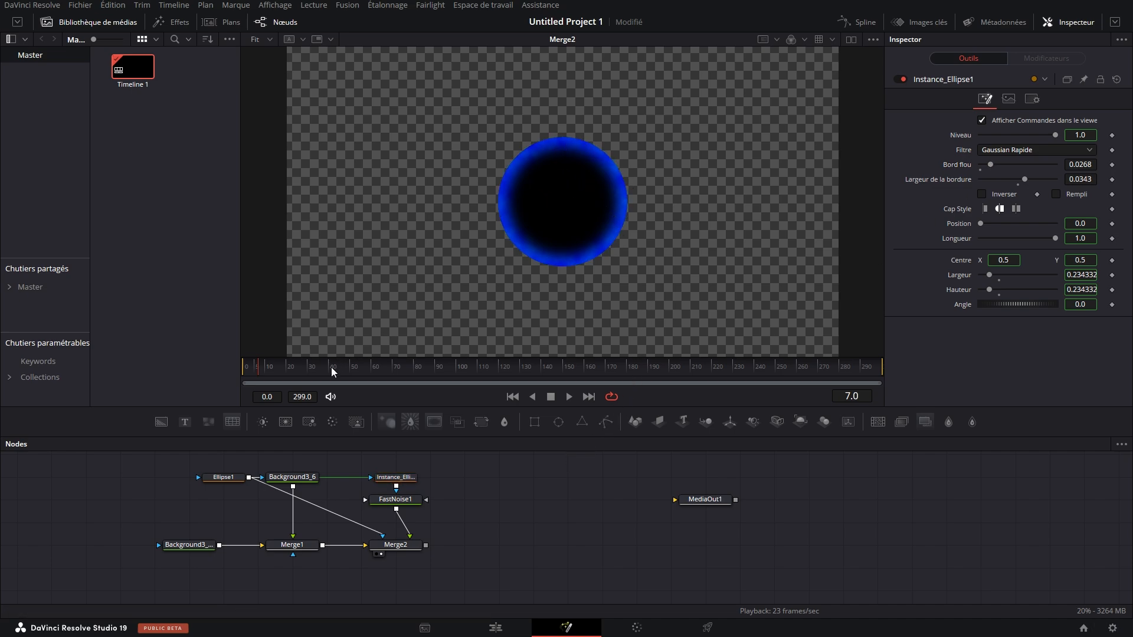
{"action": "left_click_drag", "start_coordinate": [384, 373], "coordinate": [325, 384]}
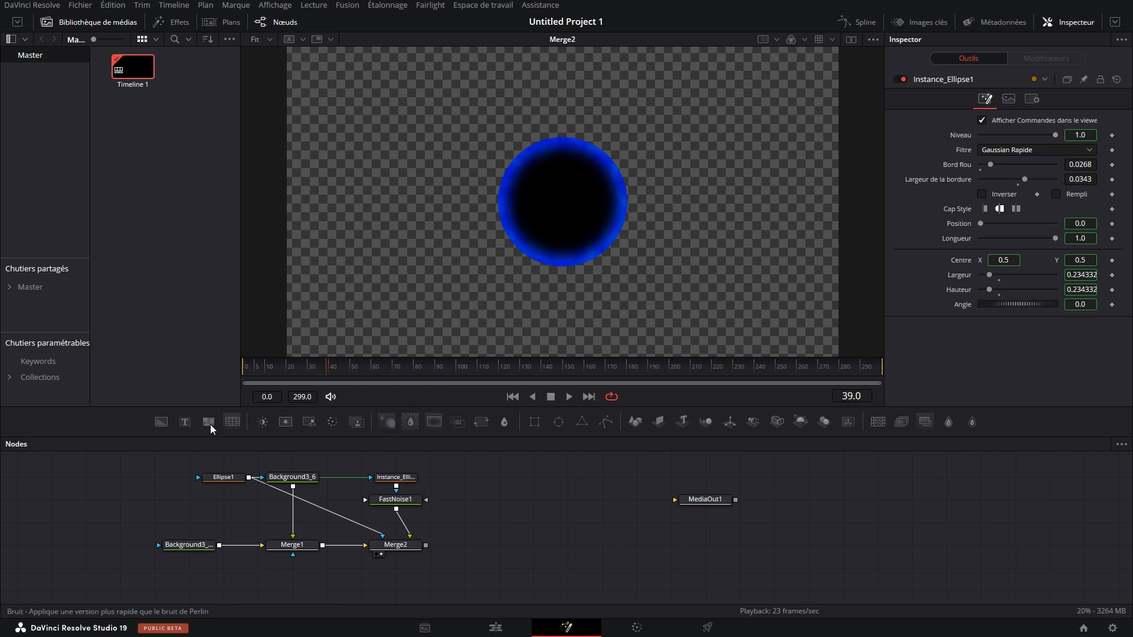
- Merge a text node over Merge2 and enter the text "internet"
{"action": "left_click_drag", "start_coordinate": [184, 422], "coordinate": [425, 544]}
{"action": "left_click", "coordinate": [499, 477]}
{"action": "type", "text": "internet"}
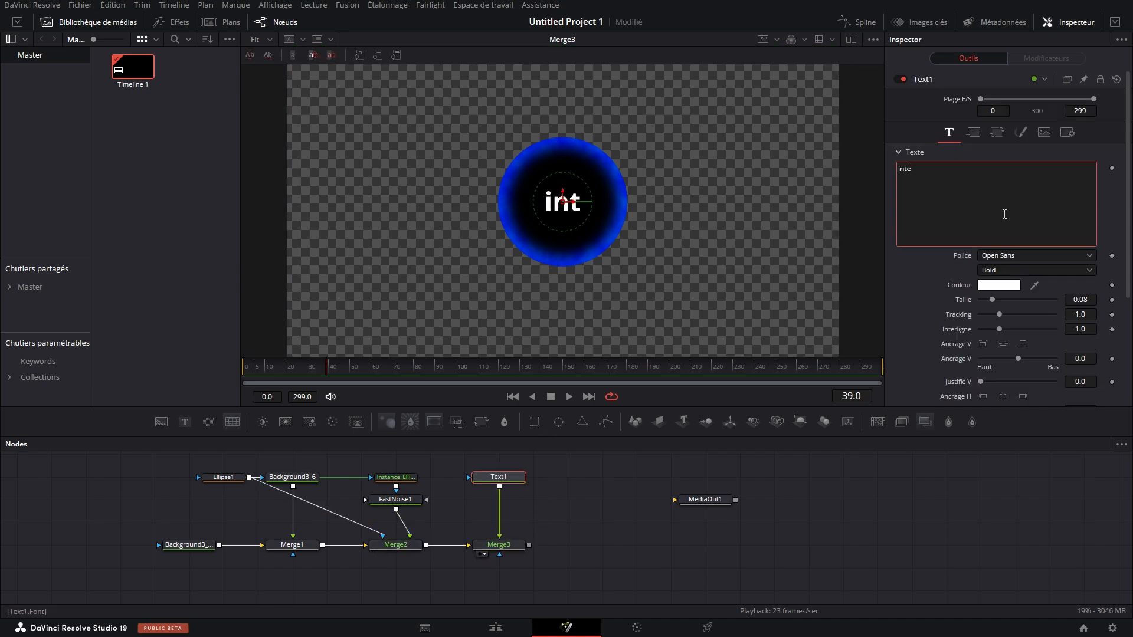
- Change the text's font to Montserrat and rewrite it in capitals as "INTERNET"
{"action": "left_click", "coordinate": [1015, 255]}
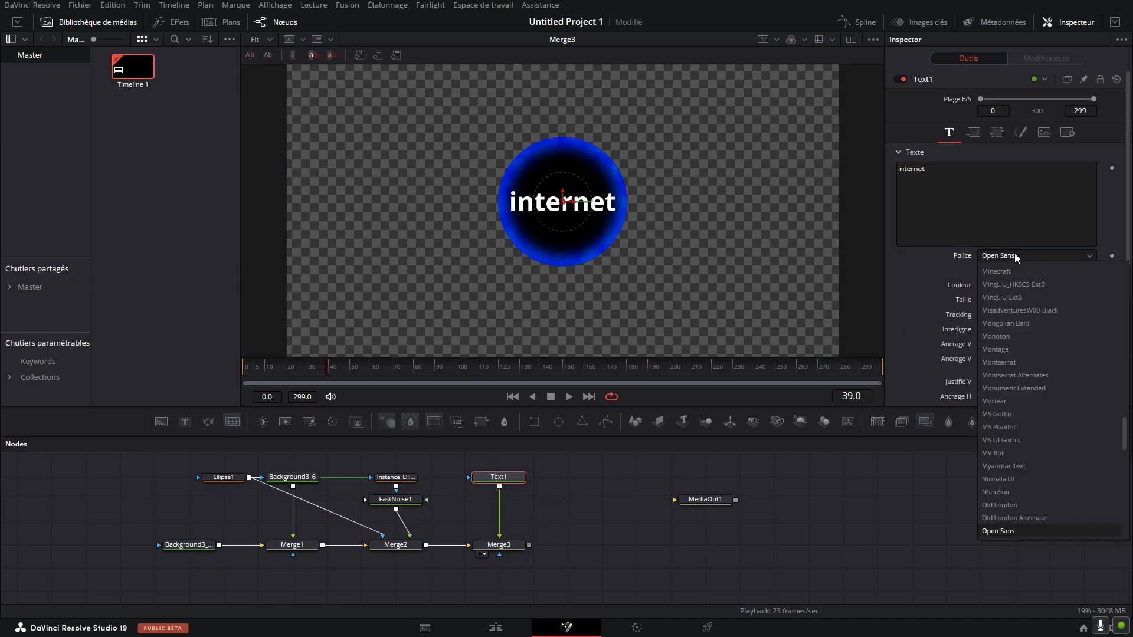
{"action": "left_click", "coordinate": [1017, 531]}
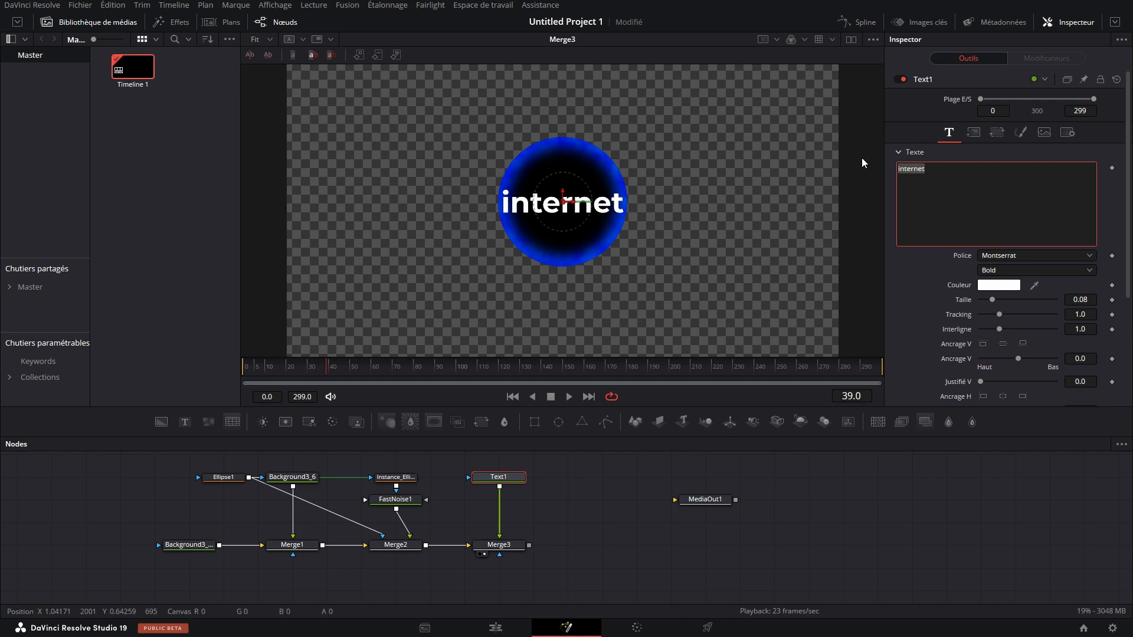
{"action": "key", "text": "BackSpace"}
{"action": "type", "text": "INTERN"}
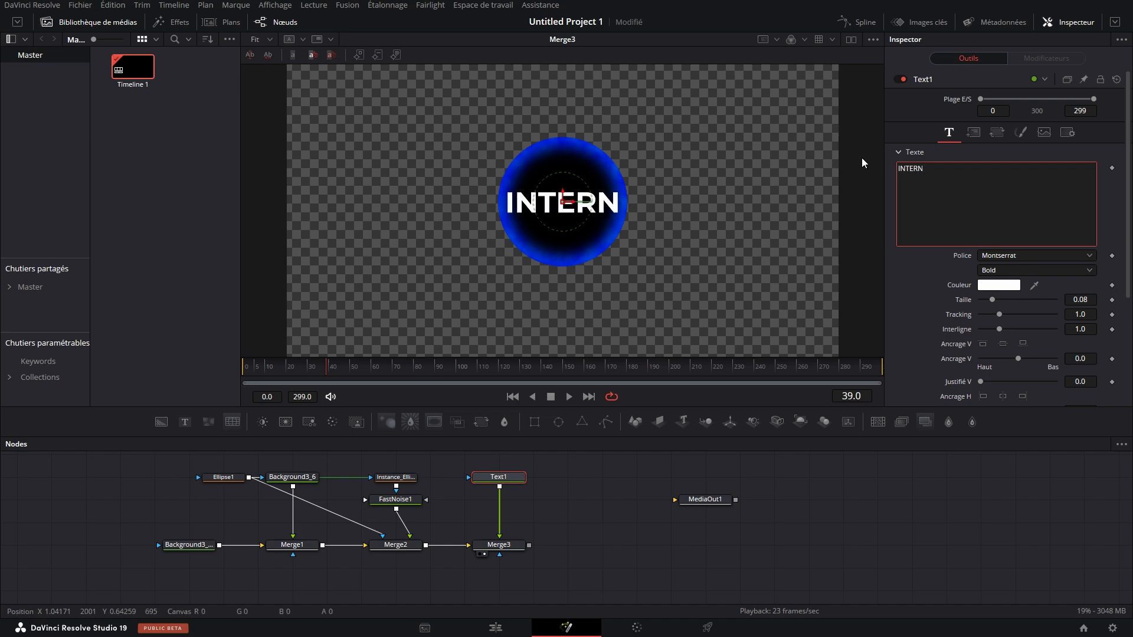
{"action": "type", "text": "ET"}
- Reduce the text size to about 0.0508 so it fits inside the circle, and reselect the Text1 node
{"action": "left_click_drag", "start_coordinate": [992, 299], "coordinate": [988, 299]}
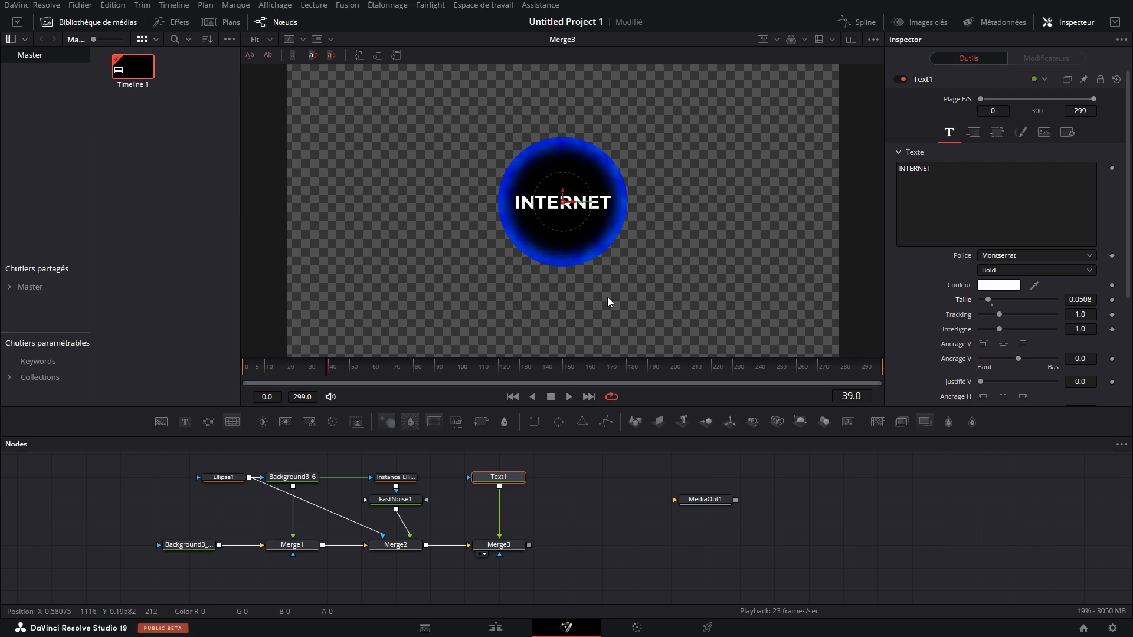
{"action": "left_click", "coordinate": [560, 500]}
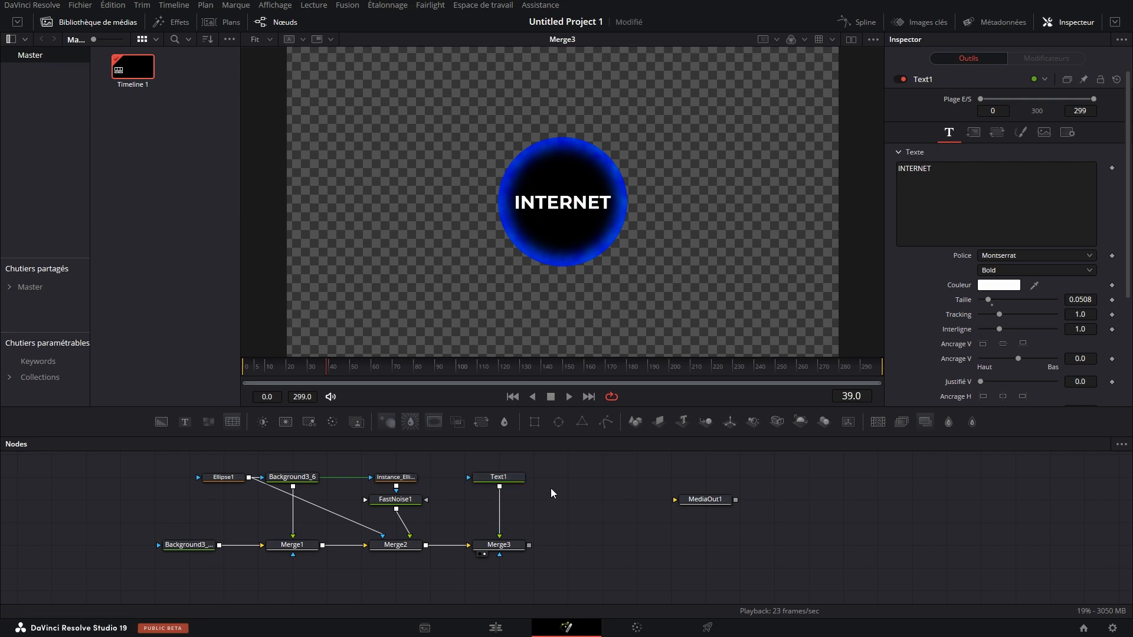
{"action": "left_click", "coordinate": [513, 477]}
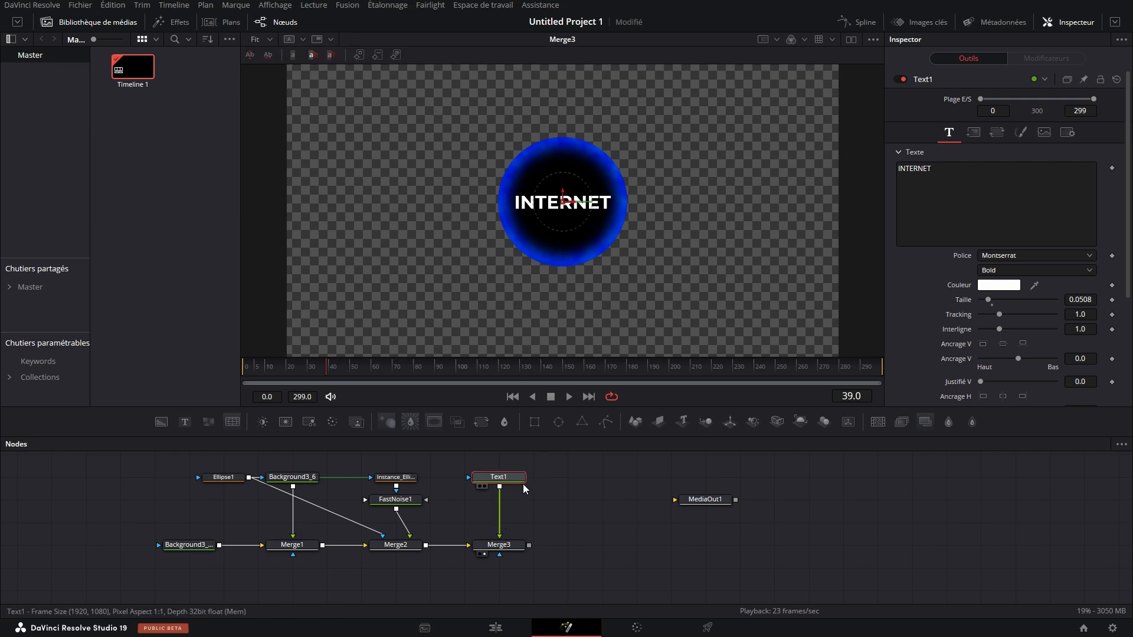
- Add a Lignes de balayage (scan lines) effect between Text1 and Merge3
{"action": "key", "text": "shift+space"}
{"action": "type", "text": "LIGNE"}
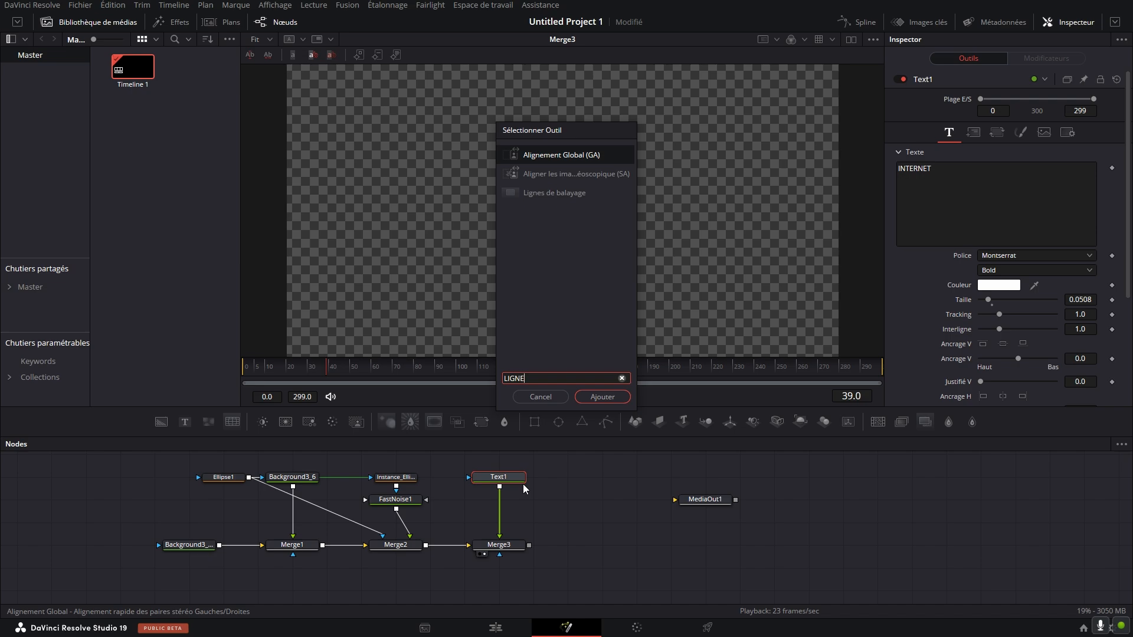
{"action": "type", "text": "S"}
{"action": "left_click", "coordinate": [600, 394]}
- Set the scan lines' blend mode to Obscurcir and their frequency to about 16.71
{"action": "scroll", "coordinate": [1028, 367], "scroll_direction": "down", "scroll_amount": 2}
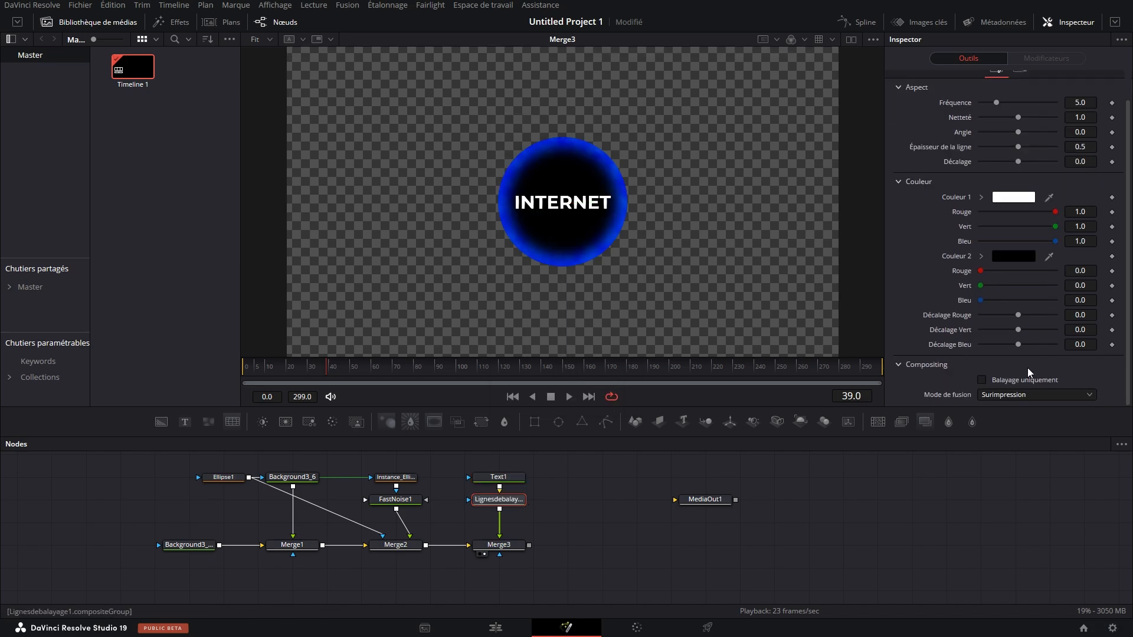
{"action": "left_click", "coordinate": [995, 395]}
{"action": "left_click", "coordinate": [1003, 524]}
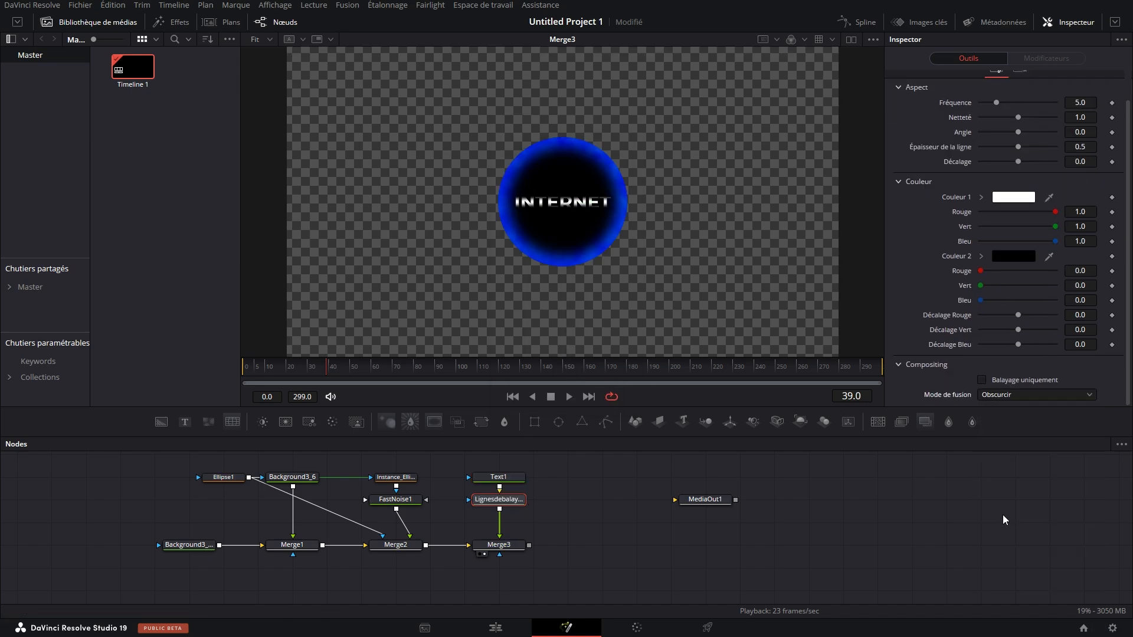
{"action": "scroll", "coordinate": [1018, 327], "scroll_direction": "up", "scroll_amount": 2}
{"action": "left_click_drag", "start_coordinate": [997, 133], "coordinate": [1042, 135]}
- Recolour the scan lines, with light blue (0, 0.667, 1) for Couleur 2 and blue (0, 0.333, 1) for Couleur 1
{"action": "left_click", "coordinate": [1014, 287]}
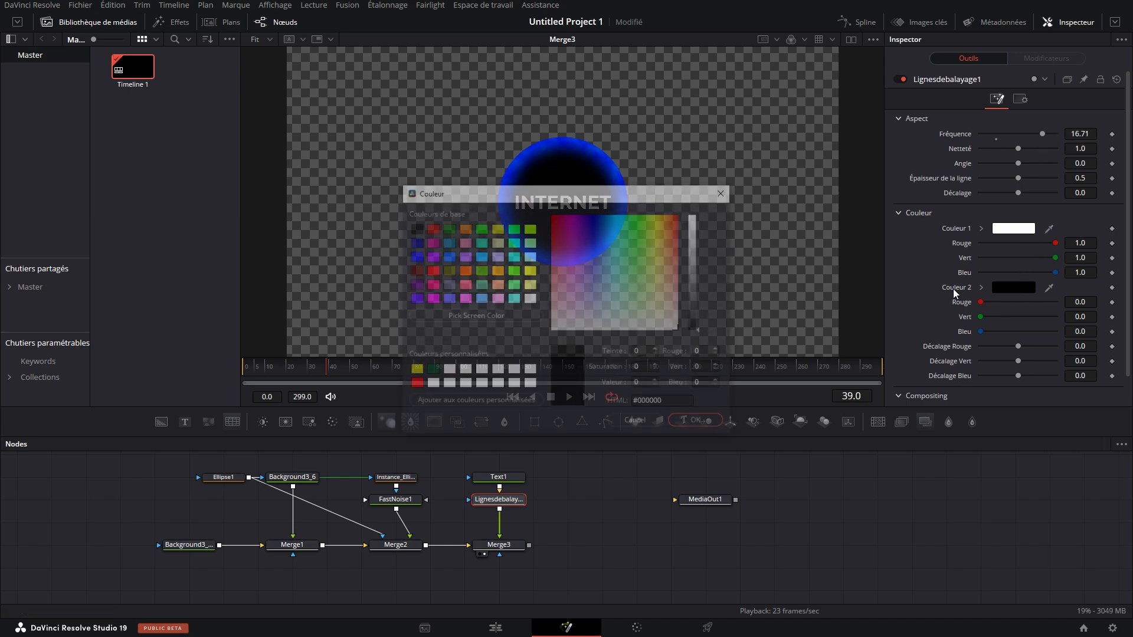
{"action": "left_click", "coordinate": [480, 256]}
{"action": "left_click", "coordinate": [699, 423]}
{"action": "left_click", "coordinate": [1013, 228]}
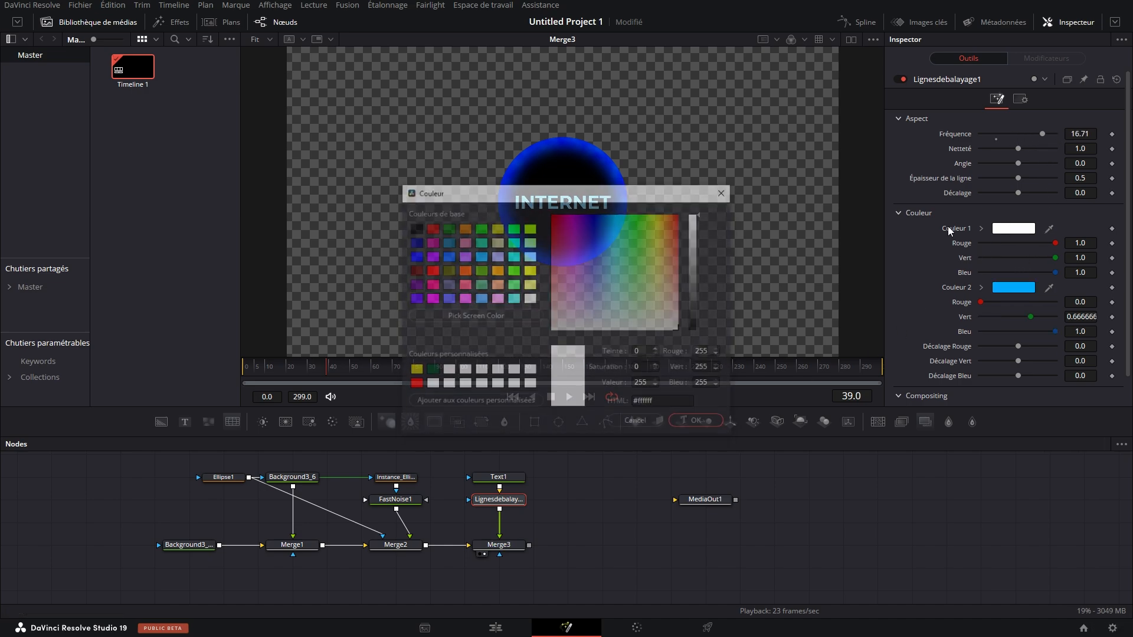
{"action": "left_click", "coordinate": [447, 256]}
{"action": "left_click", "coordinate": [698, 422]}
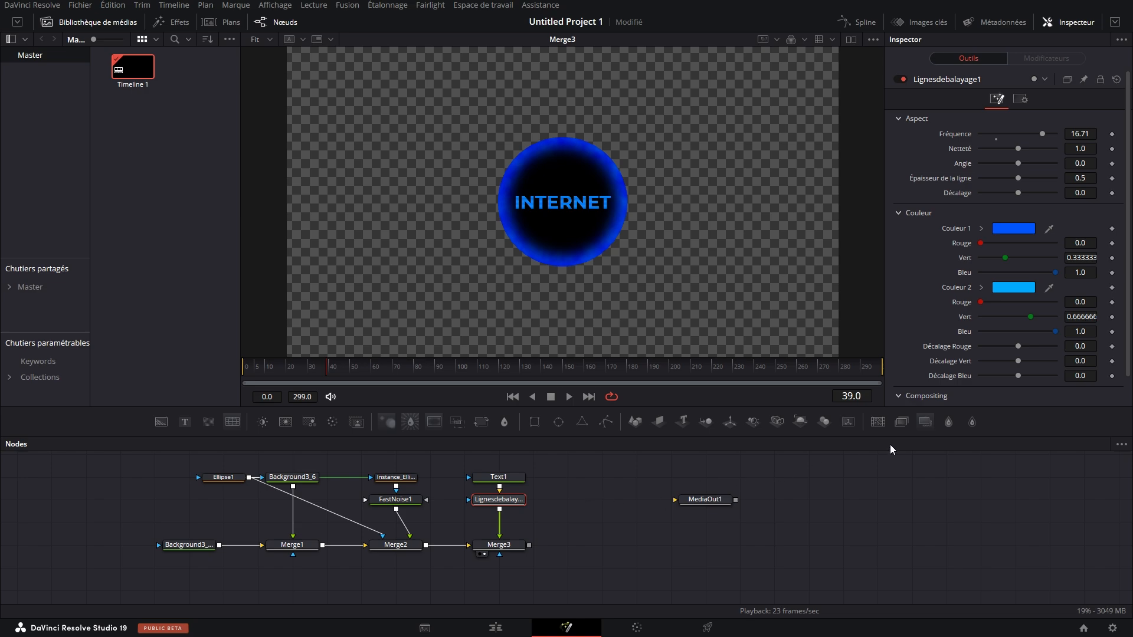
- Insert a Soft Glow after the scan lines with a gain of about 1.772 and shift the text chain upward
{"action": "left_click", "coordinate": [944, 420]}
{"action": "left_click_drag", "start_coordinate": [1003, 182], "coordinate": [1016, 183]}
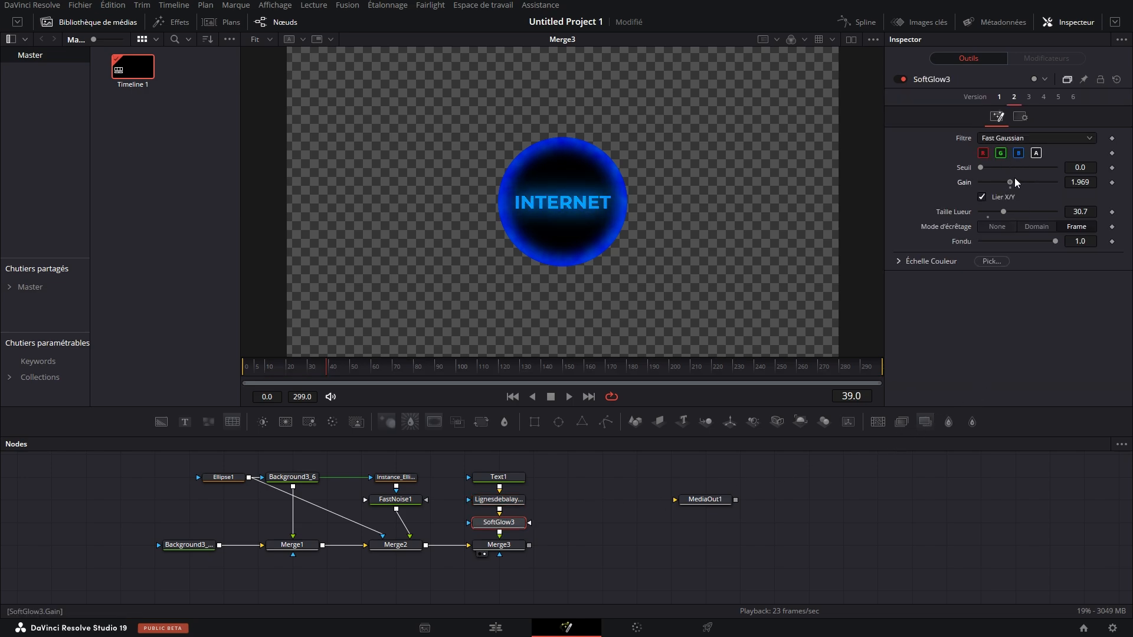
{"action": "left_click_drag", "start_coordinate": [456, 464], "coordinate": [503, 500]}
- Insert a Flicker effect between the Soft Glow and Merge3
{"action": "left_click", "coordinate": [503, 500]}
{"action": "key", "text": "shift+space"}
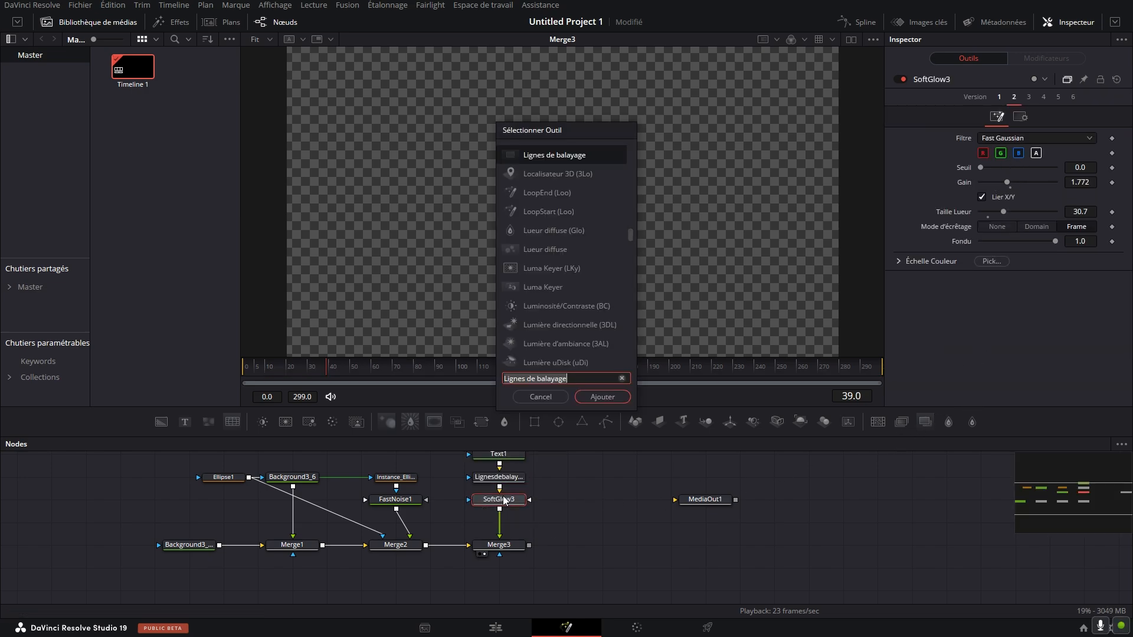
{"action": "type", "text": "Flick"}
{"action": "key", "text": "Return"}
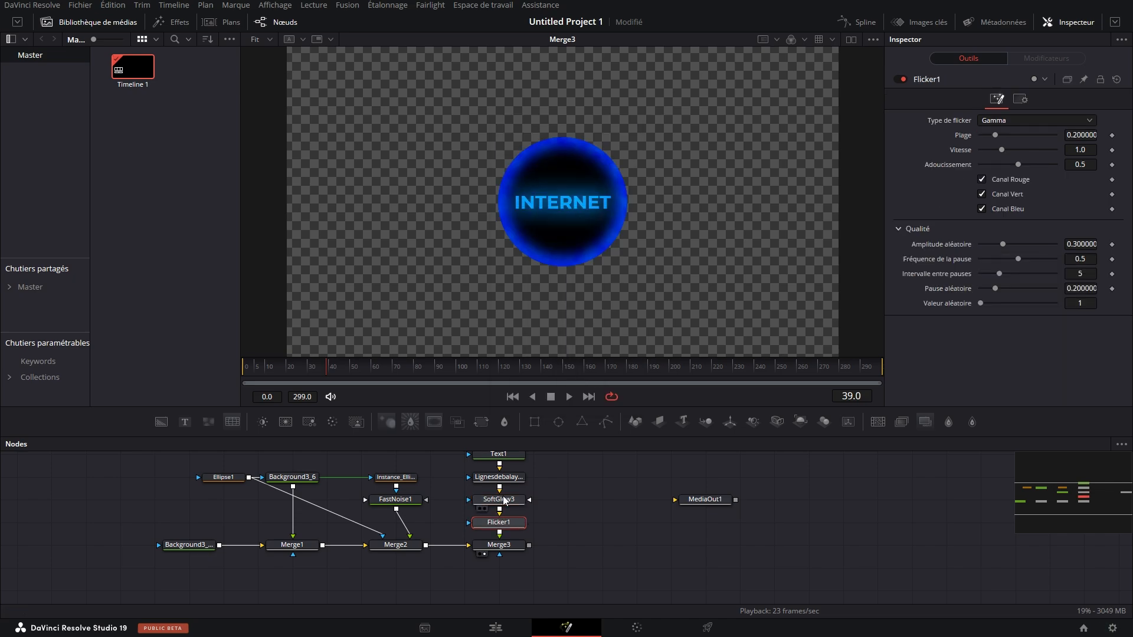
- Play back the flicker and reduce its Plage to about 0.039
{"action": "left_click_drag", "start_coordinate": [366, 372], "coordinate": [442, 375]}
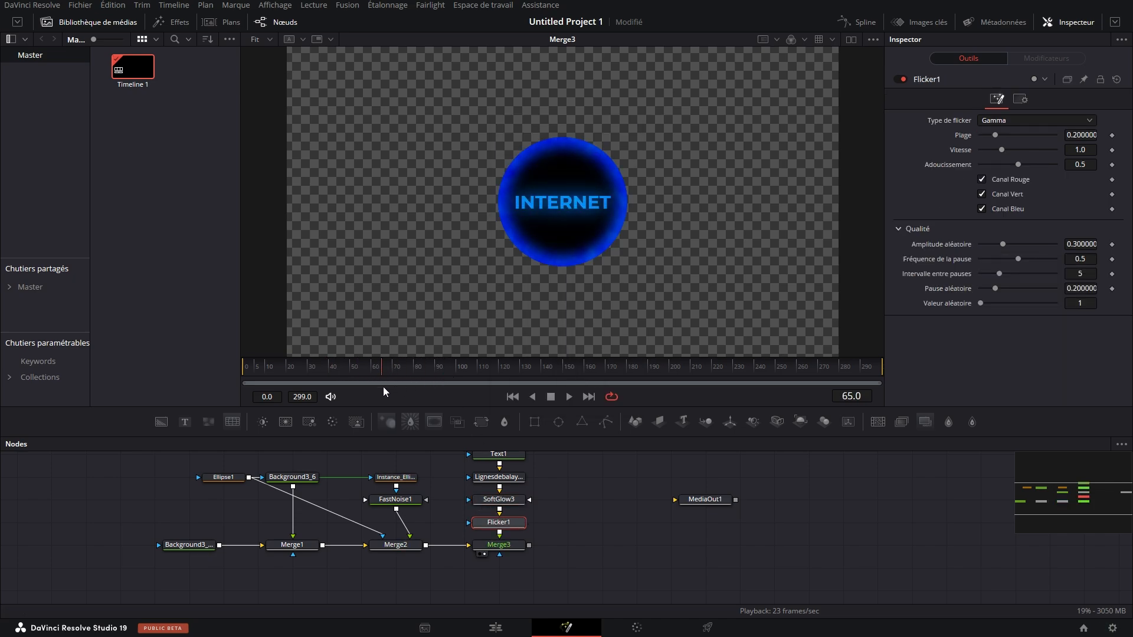
{"action": "key", "text": "space"}
{"action": "key", "text": "space"}
{"action": "left_click_drag", "start_coordinate": [996, 137], "coordinate": [985, 140]}
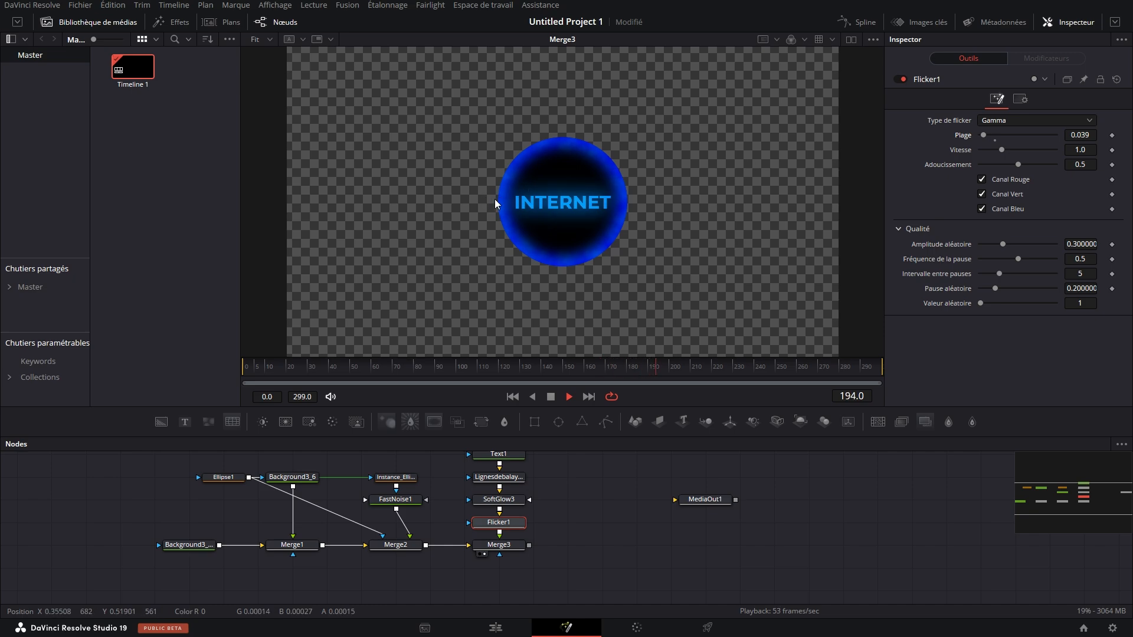
{"action": "key", "text": "space"}
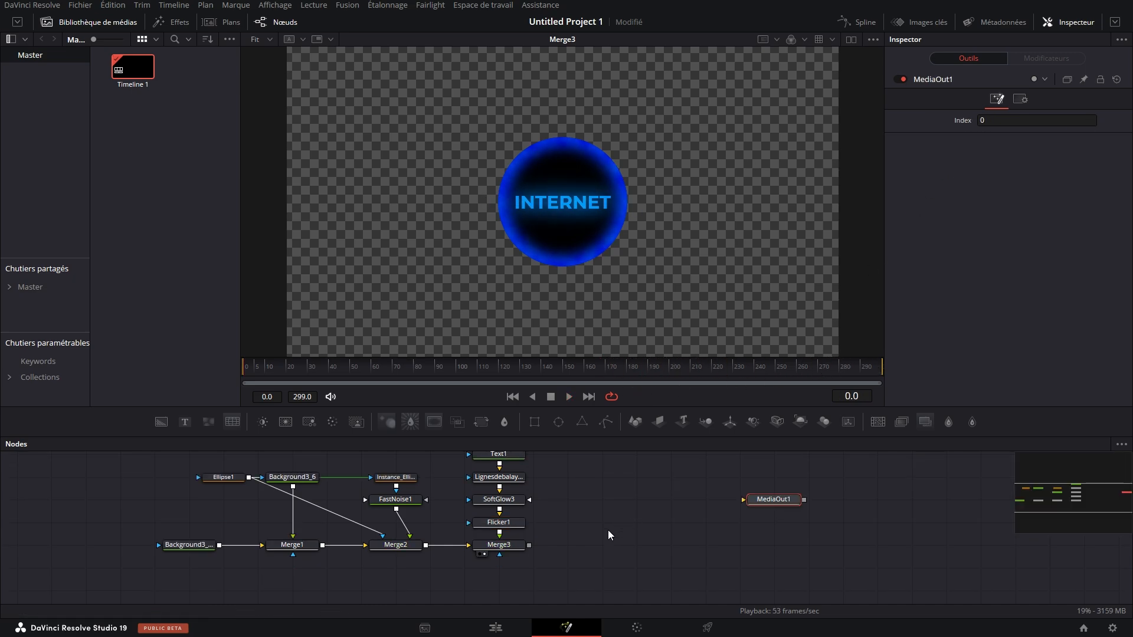
- Duplicate the whole INTERNET node tree beside the original, moving MediaOut1 out of the way
{"action": "left_click_drag", "start_coordinate": [577, 584], "coordinate": [147, 430]}
{"action": "scroll", "coordinate": [456, 484], "scroll_direction": "right", "scroll_amount": 6}
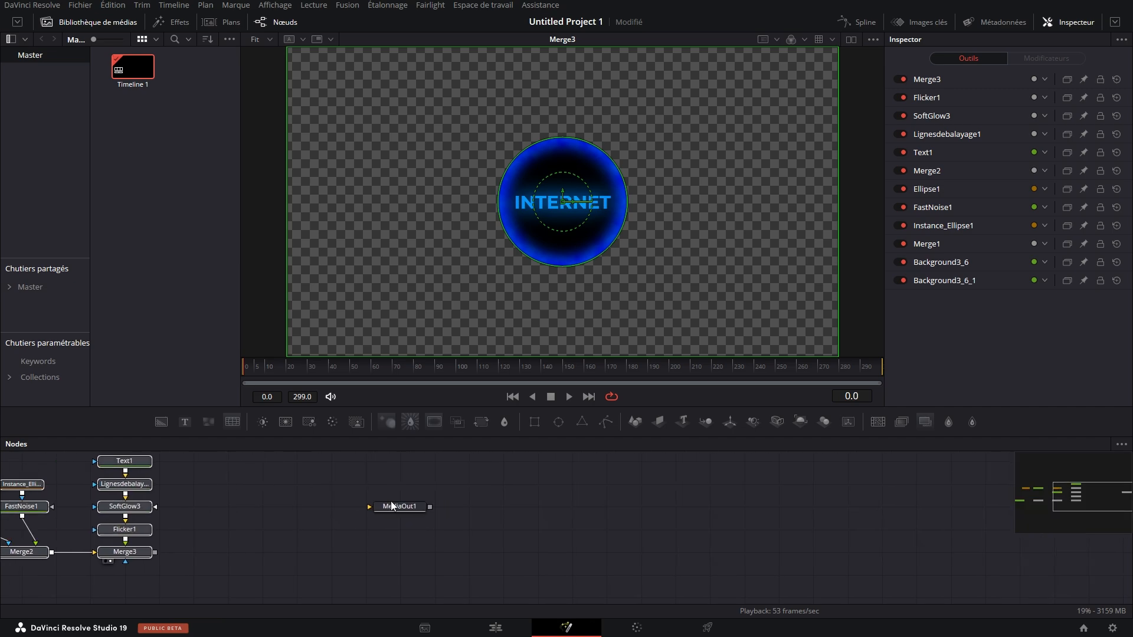
{"action": "left_click_drag", "start_coordinate": [391, 506], "coordinate": [564, 506]}
{"action": "key", "text": "ctrl+v"}
- Replace the text in the duplicated Text1_1 node with "BARS/RESTAURANT"
{"action": "left_click_drag", "start_coordinate": [445, 485], "coordinate": [522, 526]}
{"action": "scroll", "coordinate": [519, 523], "scroll_direction": "up", "scroll_amount": 3}
{"action": "left_click", "coordinate": [506, 509]}
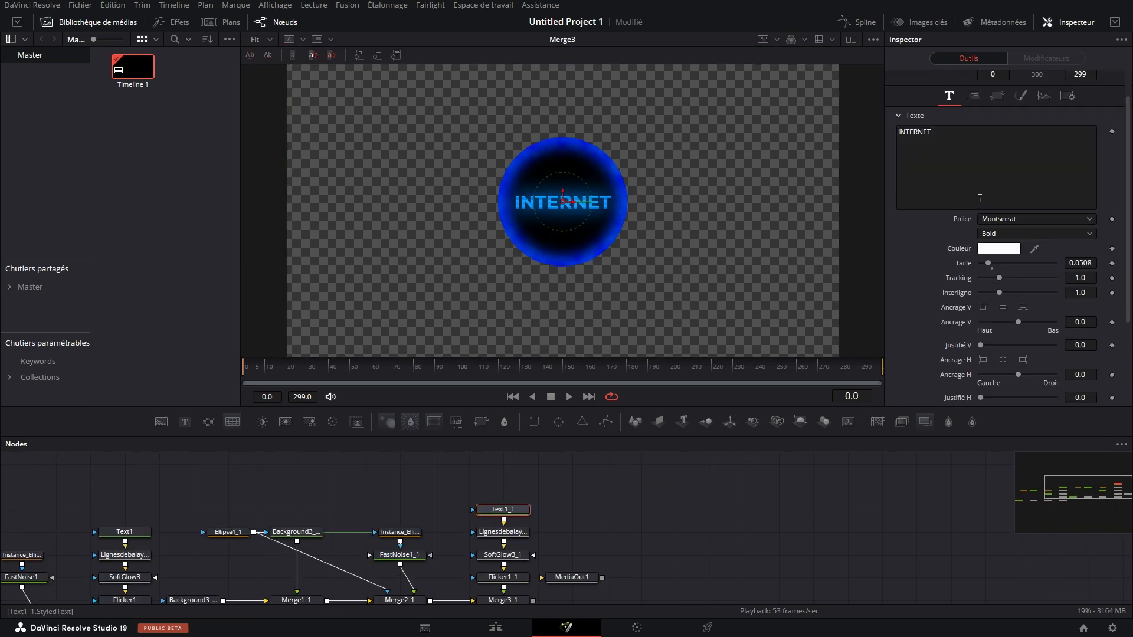
{"action": "left_click", "coordinate": [980, 199]}
{"action": "key", "text": "ctrl+a"}
{"action": "key", "text": "BackSpace"}
{"action": "type", "text": "b"}
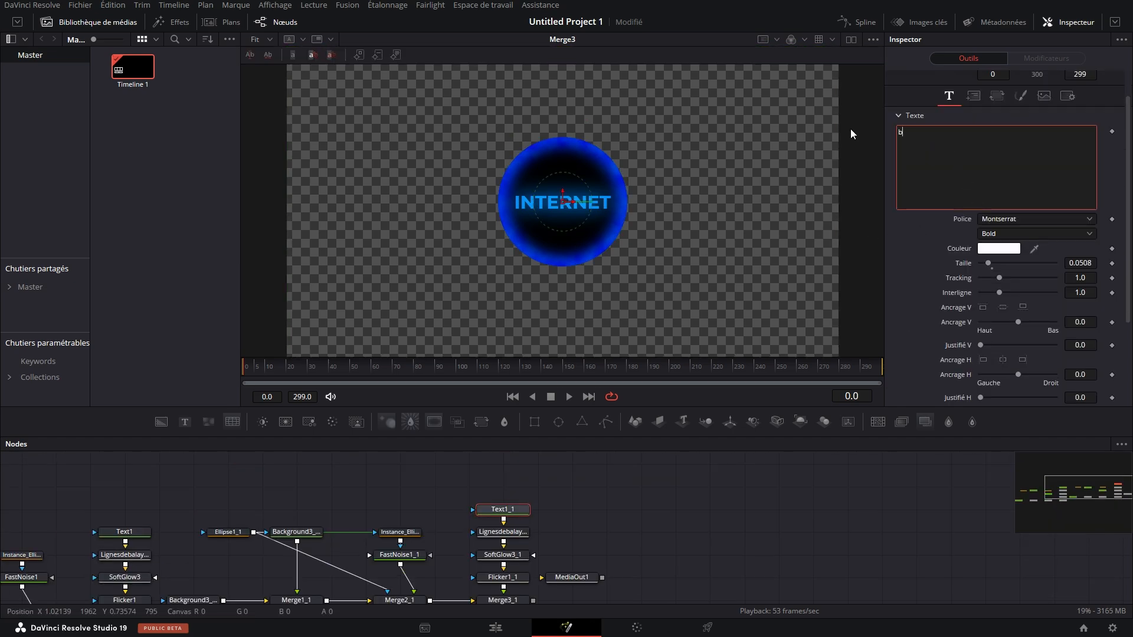
{"action": "key", "text": "BackSpace"}
{"action": "type", "text": "BARS/RESTAURANT"}
- Paste another copy of the circle node tree in the empty space past the BARS/RESTAURANT tree
{"action": "left_click_drag", "start_coordinate": [772, 574], "coordinate": [633, 575]}
{"action": "left_click", "coordinate": [476, 535]}
{"action": "key", "text": "ctrl+v"}
{"action": "scroll", "coordinate": [702, 529], "scroll_direction": "up", "scroll_amount": 1}
- Replace the text in Text1_2 with "LES AMIS" and show Merge3_2 in the viewer
{"action": "left_click", "coordinate": [637, 505]}
{"action": "left_click_drag", "start_coordinate": [933, 133], "coordinate": [776, 104]}
{"action": "key", "text": "BackSpace"}
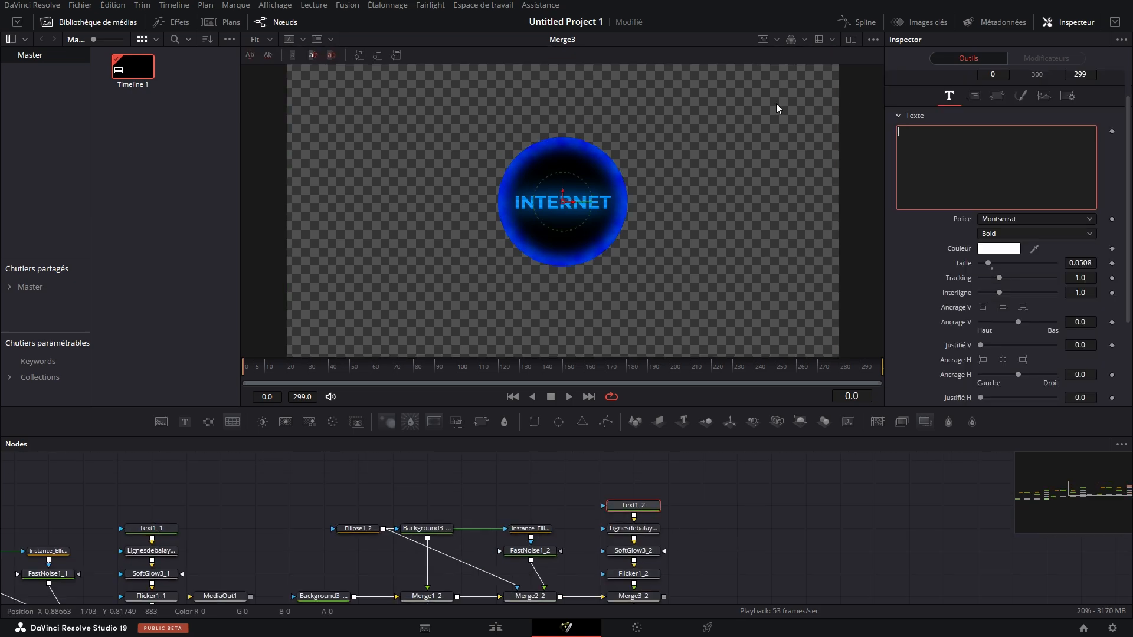
{"action": "type", "text": "LES AMIS"}
{"action": "scroll", "coordinate": [657, 500], "scroll_direction": "down", "scroll_amount": 2}
{"action": "left_click_drag", "start_coordinate": [641, 521], "coordinate": [661, 253]}
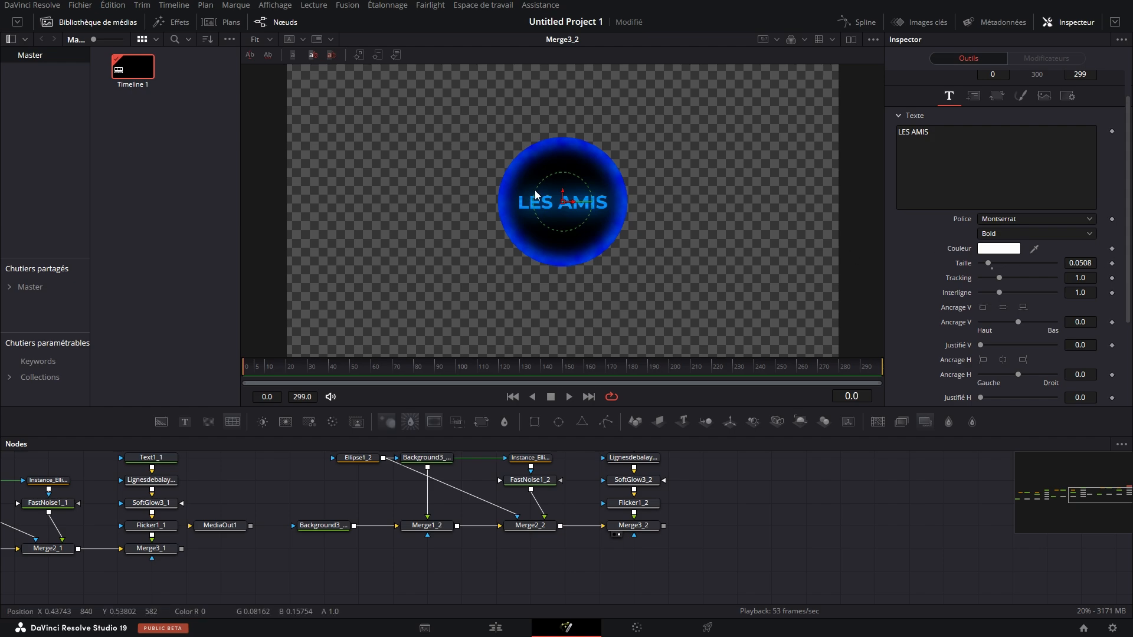
- Show Merge3_1 in the viewer and reduce the BARS/RESTAURANT text size to about 0.0299
{"action": "left_click", "coordinate": [132, 558]}
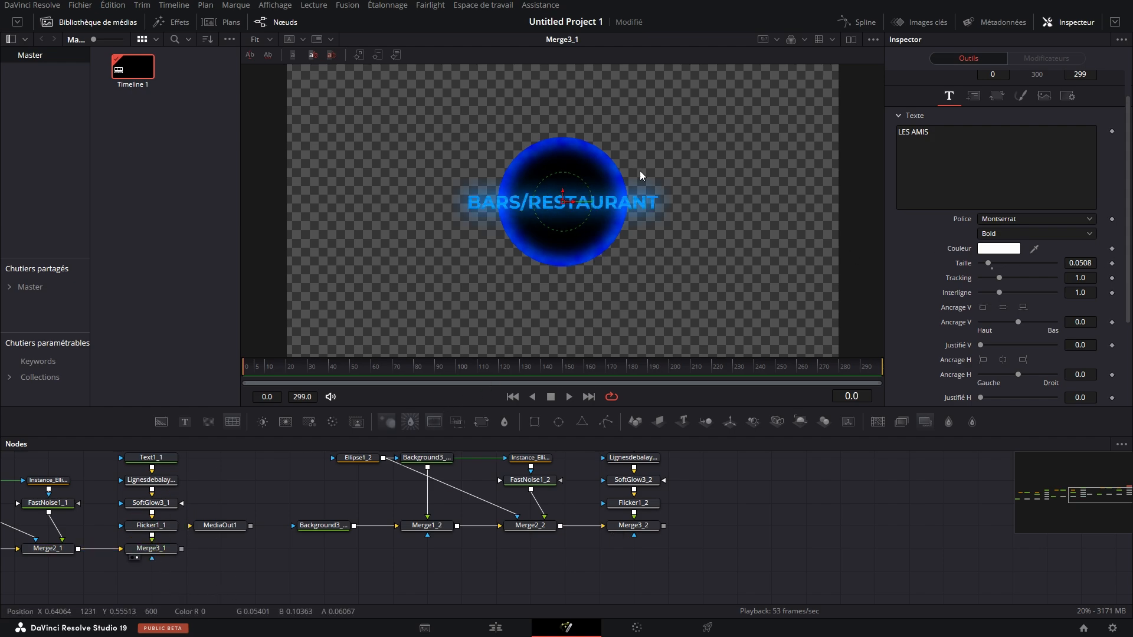
{"action": "left_click", "coordinate": [151, 458]}
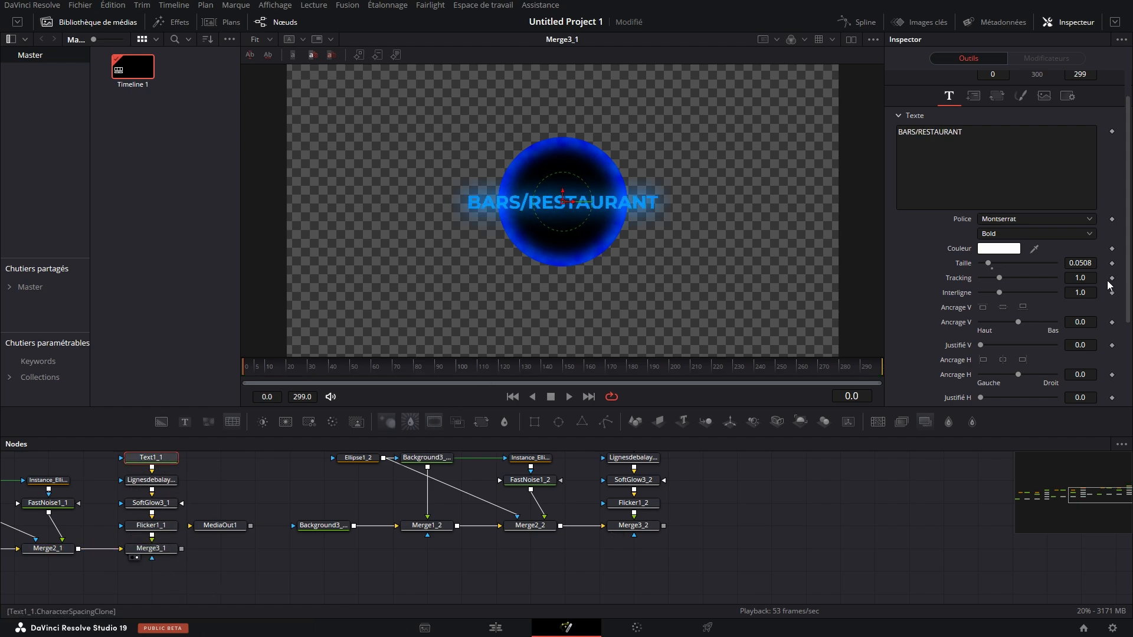
{"action": "left_click_drag", "start_coordinate": [1079, 262], "coordinate": [1045, 262]}
- Enlarge the node area and group all nodes of the original INTERNET tree
{"action": "left_click_drag", "start_coordinate": [478, 500], "coordinate": [884, 510]}
{"action": "left_click_drag", "start_coordinate": [494, 408], "coordinate": [495, 350]}
{"action": "left_click_drag", "start_coordinate": [341, 503], "coordinate": [661, 484]}
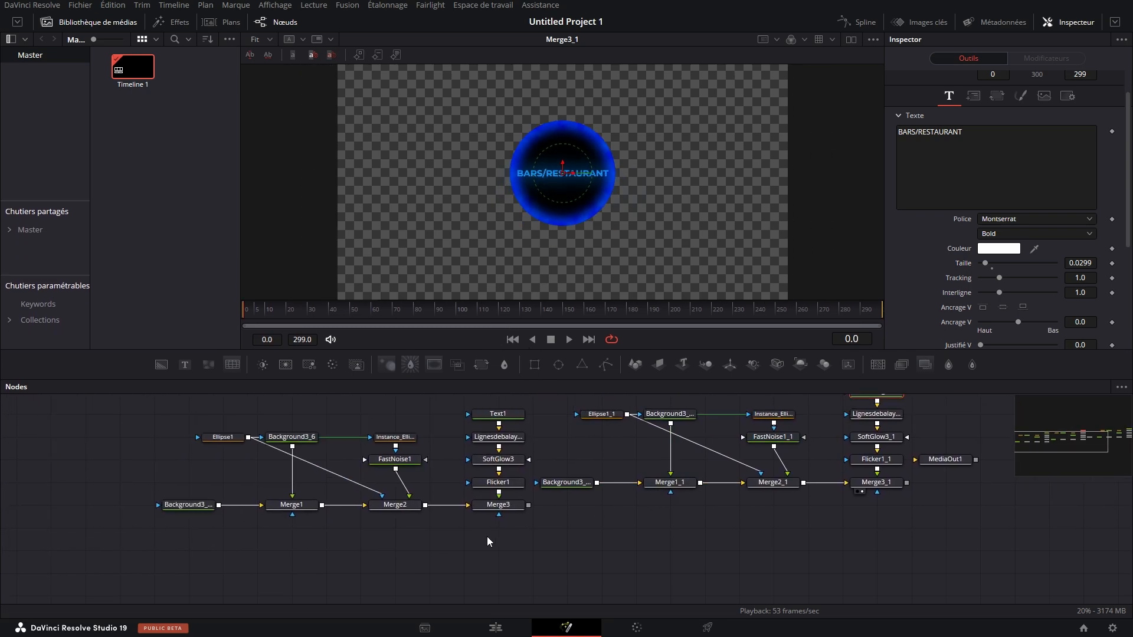
{"action": "left_click_drag", "start_coordinate": [518, 535], "coordinate": [203, 391]}
{"action": "key", "text": "ctrl+g"}
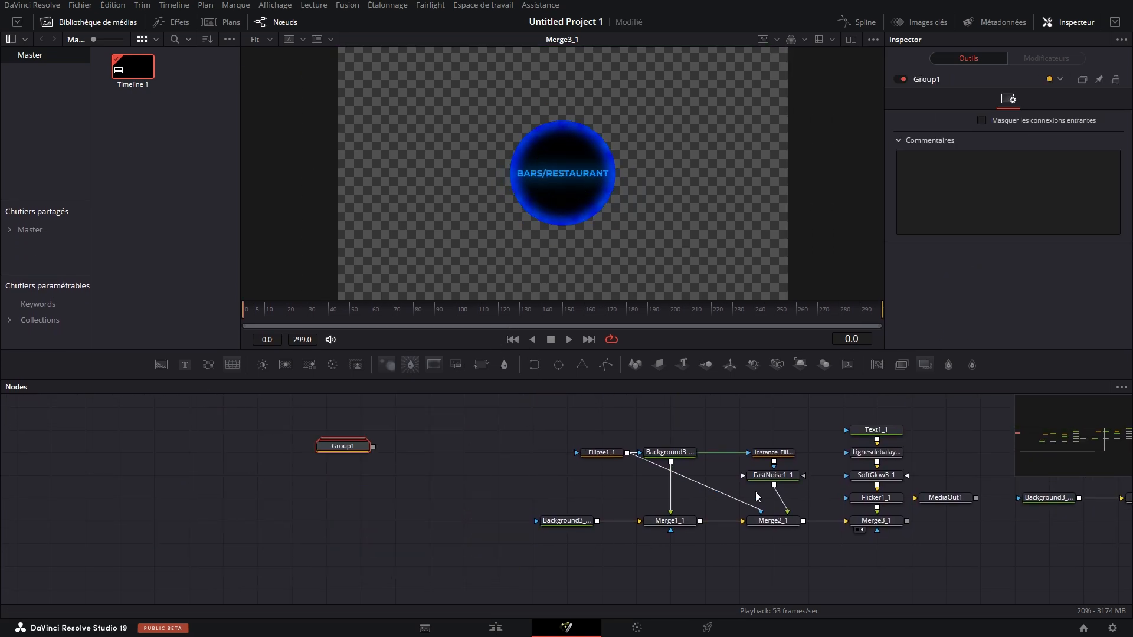
- Group the BARS/RESTAURANT node tree and the LES AMIS node tree into separate groups
{"action": "left_click_drag", "start_coordinate": [759, 496], "coordinate": [479, 468]}
{"action": "left_click_drag", "start_coordinate": [240, 519], "coordinate": [374, 479]}
{"action": "key", "text": "ctrl+g"}
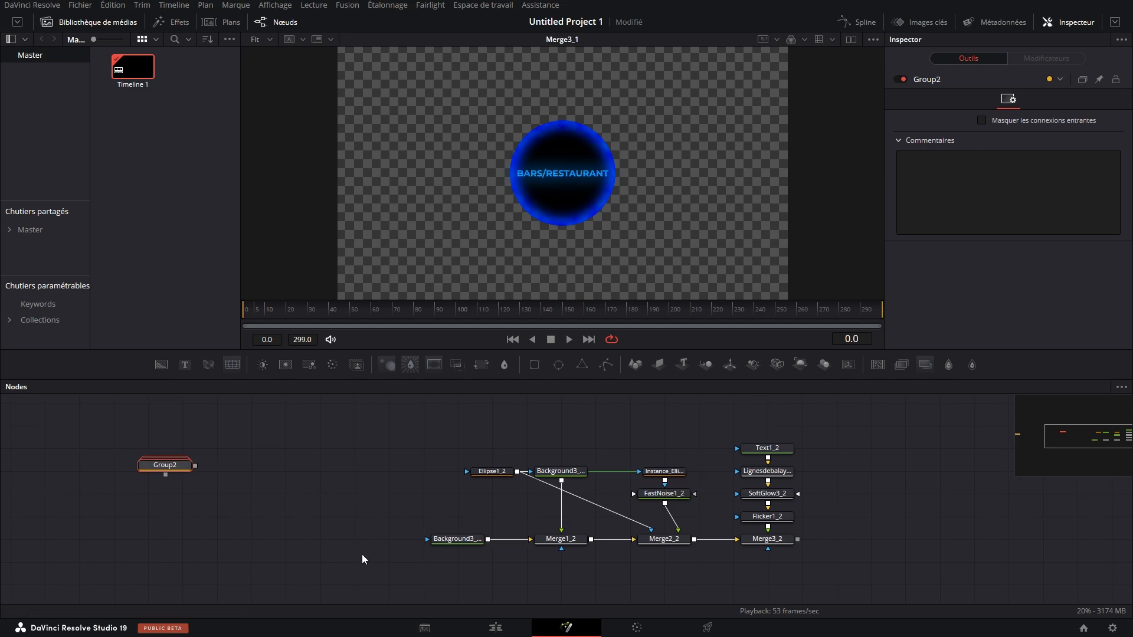
{"action": "left_click_drag", "start_coordinate": [363, 553], "coordinate": [839, 430]}
{"action": "key", "text": "ctrl+g"}
- Bring the three groups together and stack them in a column
{"action": "left_click_drag", "start_coordinate": [589, 452], "coordinate": [126, 477]}
{"action": "left_click_drag", "start_coordinate": [172, 476], "coordinate": [518, 470]}
{"action": "left_click_drag", "start_coordinate": [225, 474], "coordinate": [496, 470]}
{"action": "left_click_drag", "start_coordinate": [354, 479], "coordinate": [338, 530]}
{"action": "left_click_drag", "start_coordinate": [762, 460], "coordinate": [374, 515]}
- Show Group1 in the viewer and rename it "INTERNET"
{"action": "left_click_drag", "start_coordinate": [360, 529], "coordinate": [530, 198]}
{"action": "left_click", "coordinate": [363, 529]}
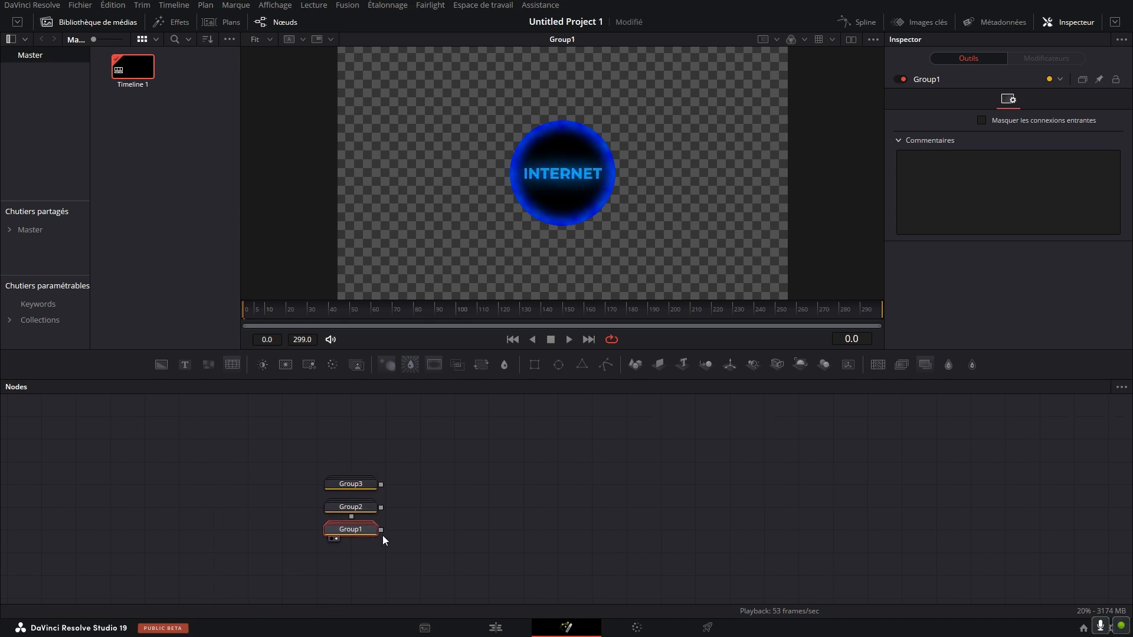
{"action": "key", "text": "F2"}
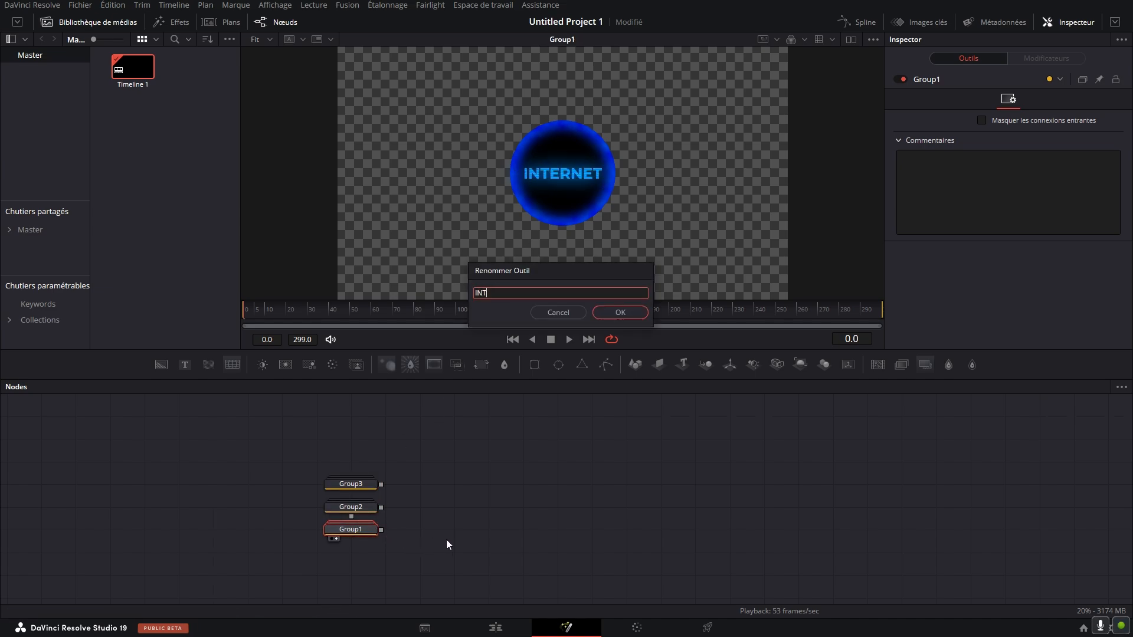
{"action": "type", "text": "INTERNET"}
{"action": "key", "text": "Return"}
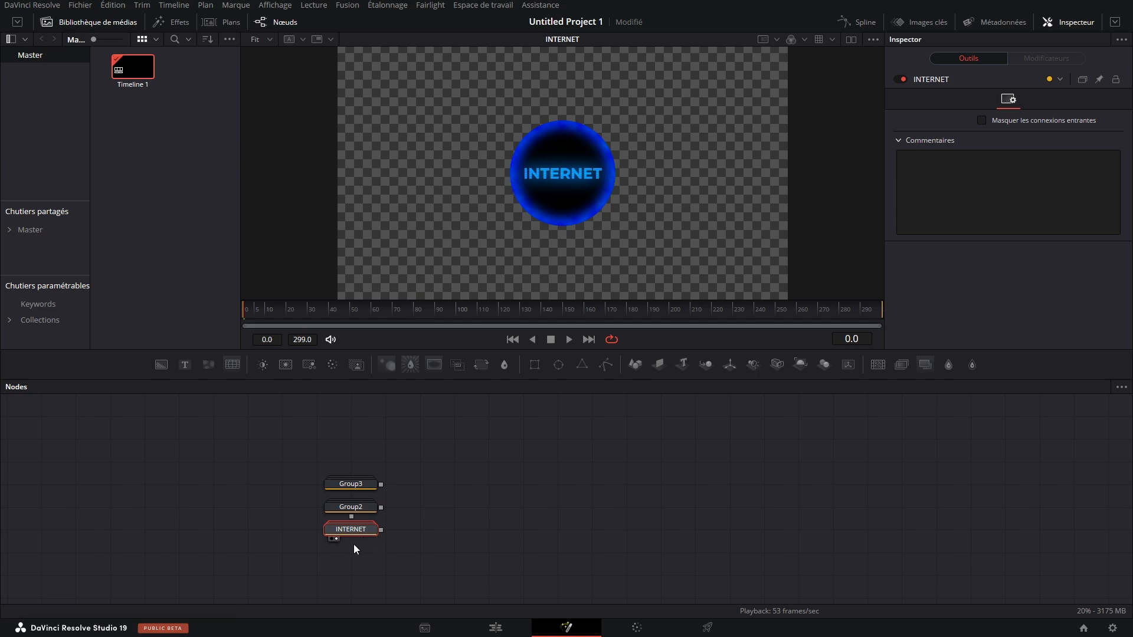
- Reorder the column with INTERNET first, then show Group2 in the viewer and rename it "BARS"
{"action": "left_click", "coordinate": [358, 508]}
{"action": "left_click_drag", "start_coordinate": [358, 508], "coordinate": [229, 518]}
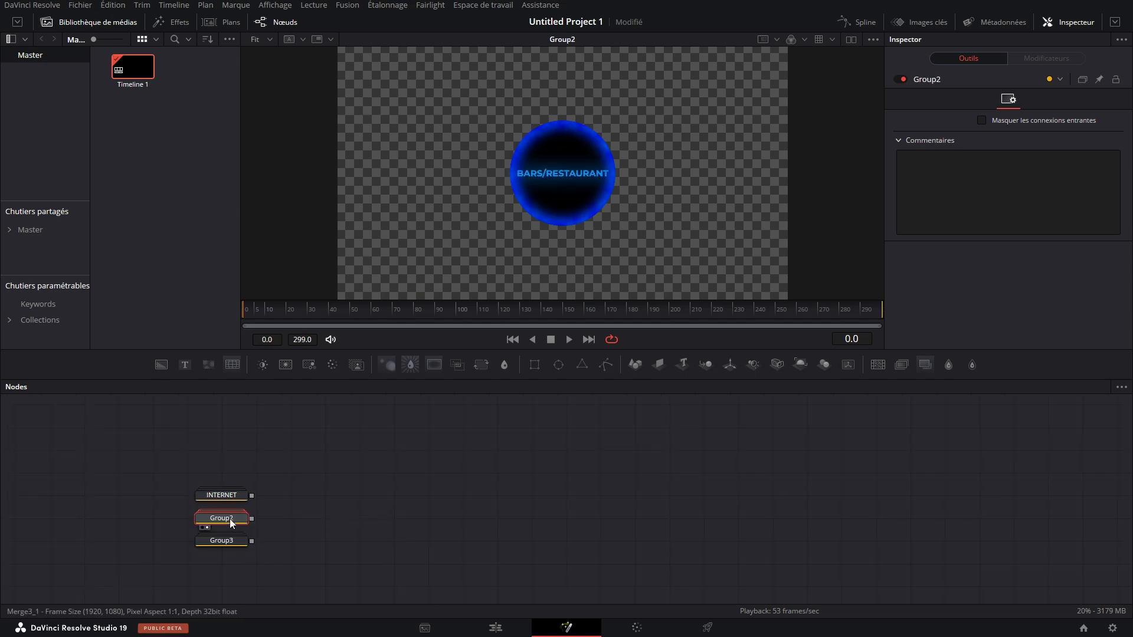
{"action": "key", "text": "F2"}
{"action": "type", "text": "BARS"}
{"action": "left_click", "coordinate": [619, 314]}
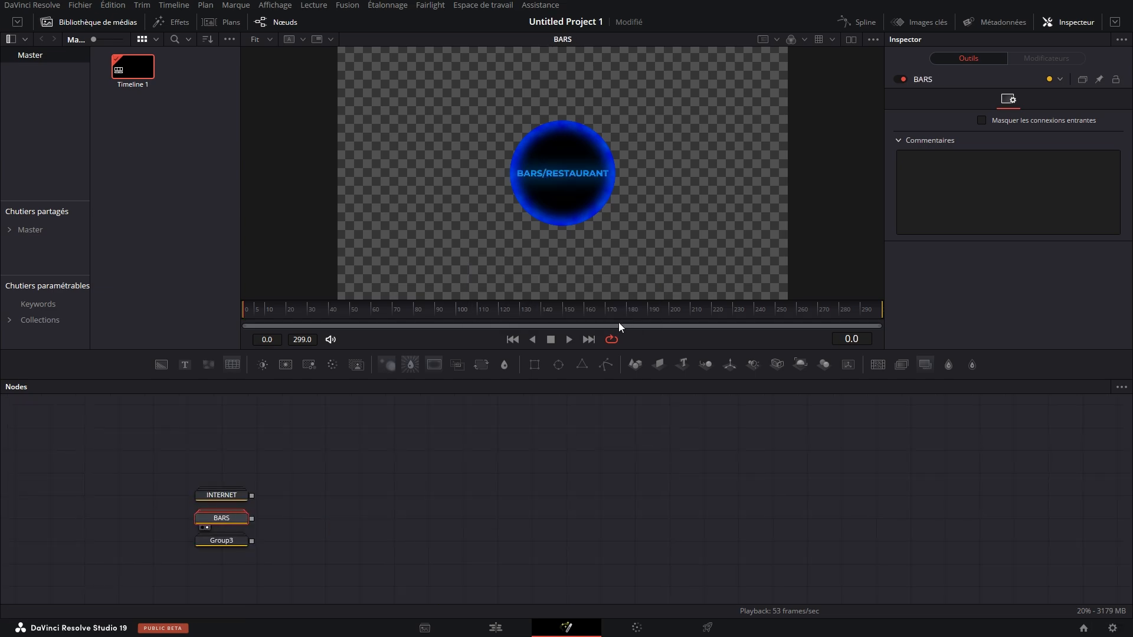
- Show Group3 in the viewer and rename it "AMIS"
{"action": "left_click", "coordinate": [218, 539]}
{"action": "key", "text": "F2"}
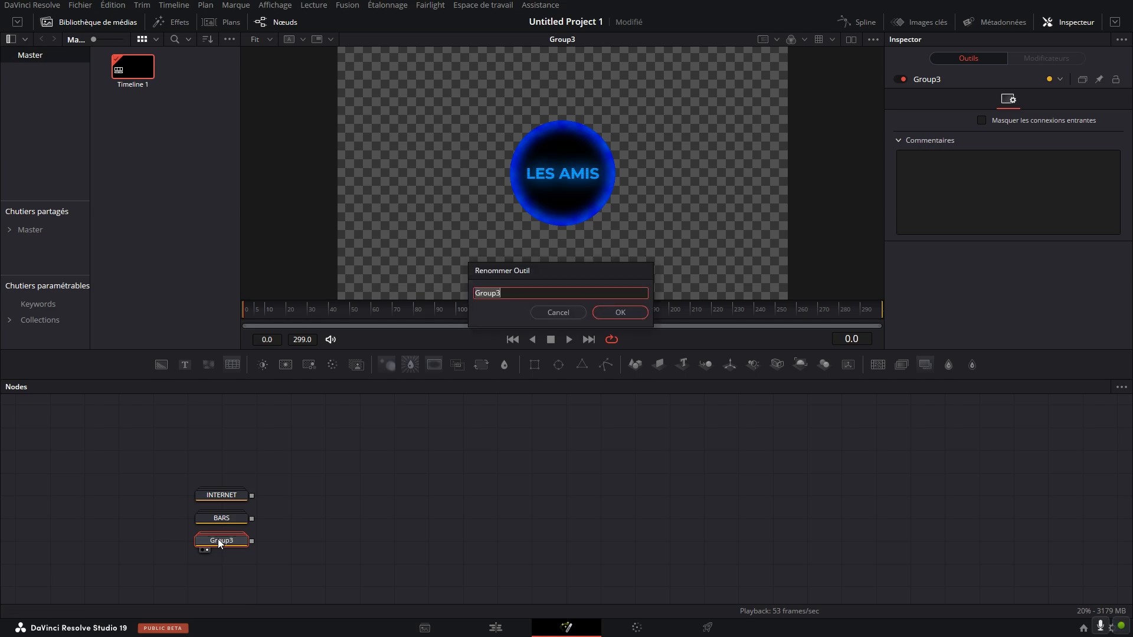
{"action": "type", "text": "AMIS"}
{"action": "left_click", "coordinate": [553, 545]}
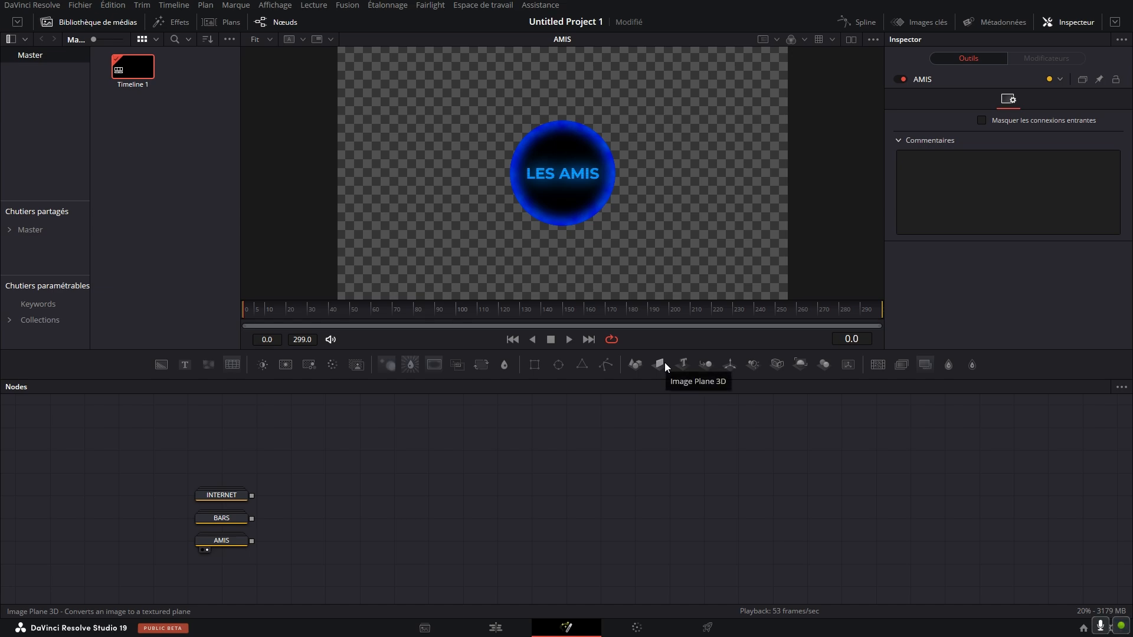
- Connect an Image Plane 3D to each of the three groups and join the planes in one Merge 3D
{"action": "left_click_drag", "start_coordinate": [667, 365], "coordinate": [287, 496]}
{"action": "left_click_drag", "start_coordinate": [660, 364], "coordinate": [271, 540]}
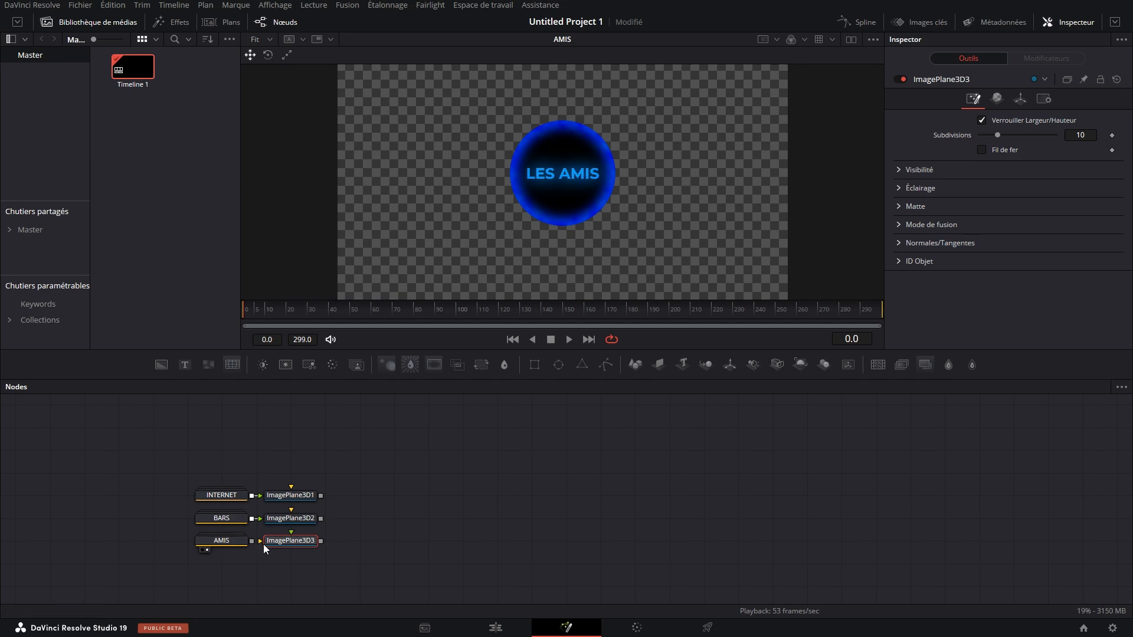
{"action": "left_click_drag", "start_coordinate": [321, 496], "coordinate": [367, 519]}
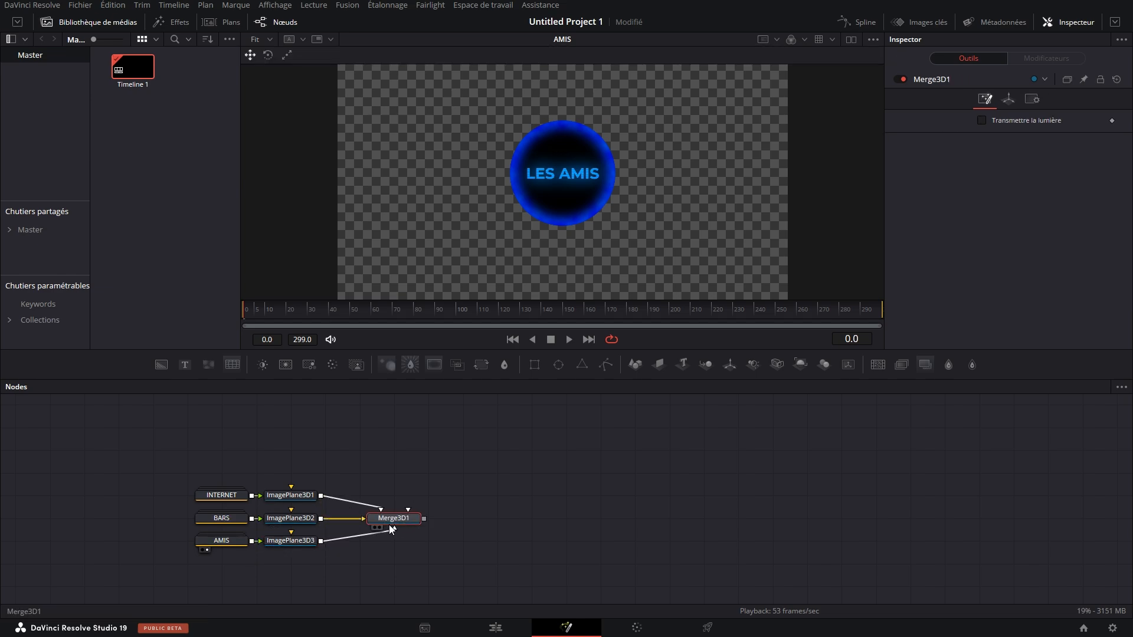
- Connect a Camera 3D to Merge3D1 and add a Renderer 3D after the merge
{"action": "left_click_drag", "start_coordinate": [776, 364], "coordinate": [364, 554]}
{"action": "left_click", "coordinate": [799, 365]}
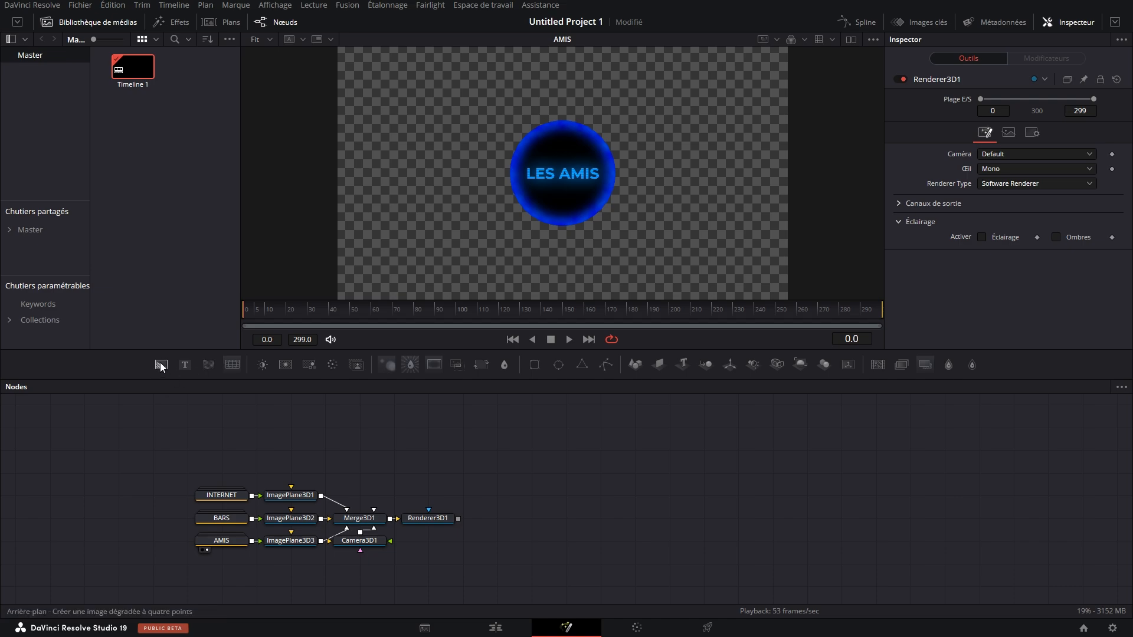
- Merge a background with the Renderer3D1 output, view Merge4, and merge a second background masked by an ellipse over that background
{"action": "left_click_drag", "start_coordinate": [161, 364], "coordinate": [458, 518]}
{"action": "key", "text": "1"}
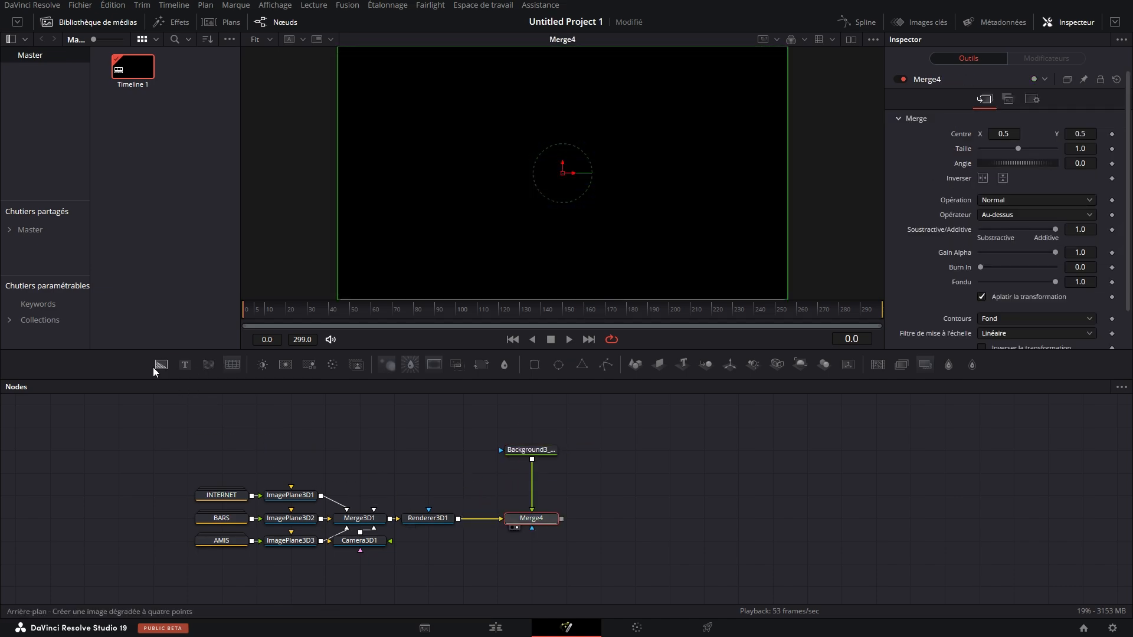
{"action": "left_click_drag", "start_coordinate": [158, 366], "coordinate": [432, 452]}
{"action": "left_click_drag", "start_coordinate": [556, 364], "coordinate": [533, 437]}
- Set the ellipse-masked background's colour to blue (0, 0.333, 1)
{"action": "left_click", "coordinate": [428, 449]}
{"action": "left_click", "coordinate": [1014, 189]}
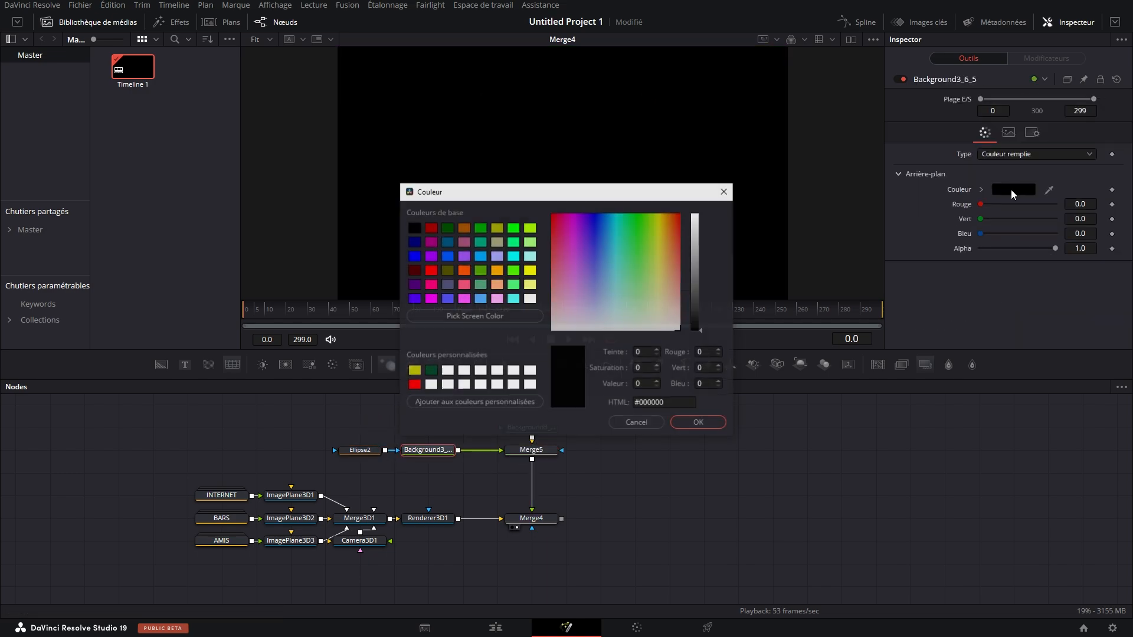
{"action": "left_click", "coordinate": [447, 256]}
{"action": "left_click", "coordinate": [710, 427]}
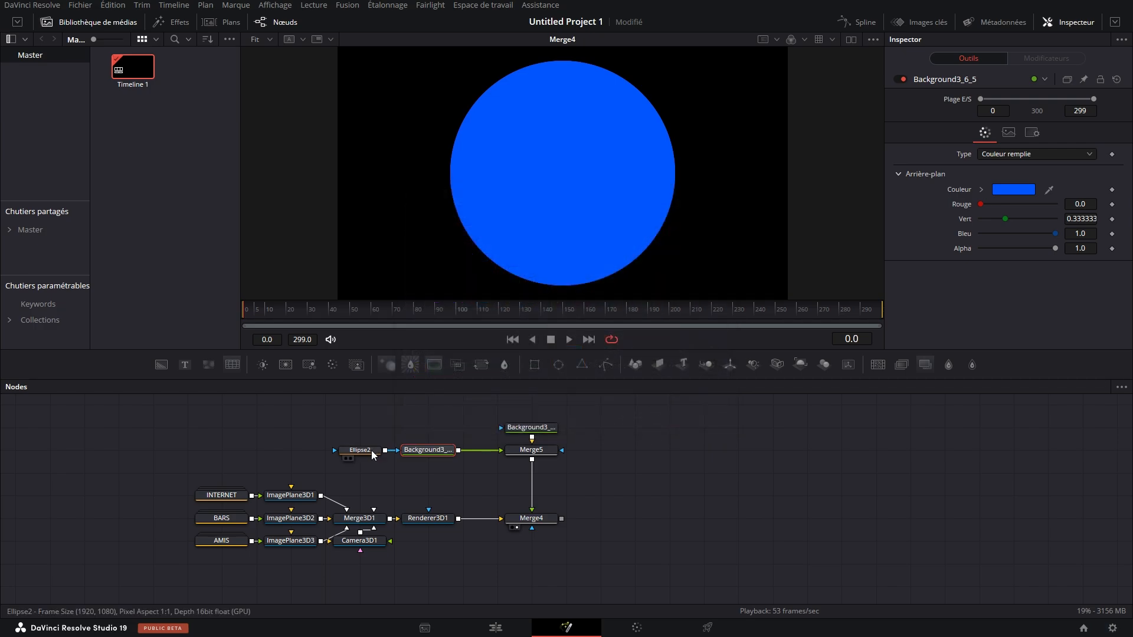
- Flatten the Ellipse2 mask to about 0.476 wide and 0.135 high, and raise its soft edge to 0.2
{"action": "left_click", "coordinate": [370, 450]}
{"action": "left_click_drag", "start_coordinate": [577, 62], "coordinate": [581, 155]}
{"action": "left_click_drag", "start_coordinate": [981, 165], "coordinate": [1055, 164]}
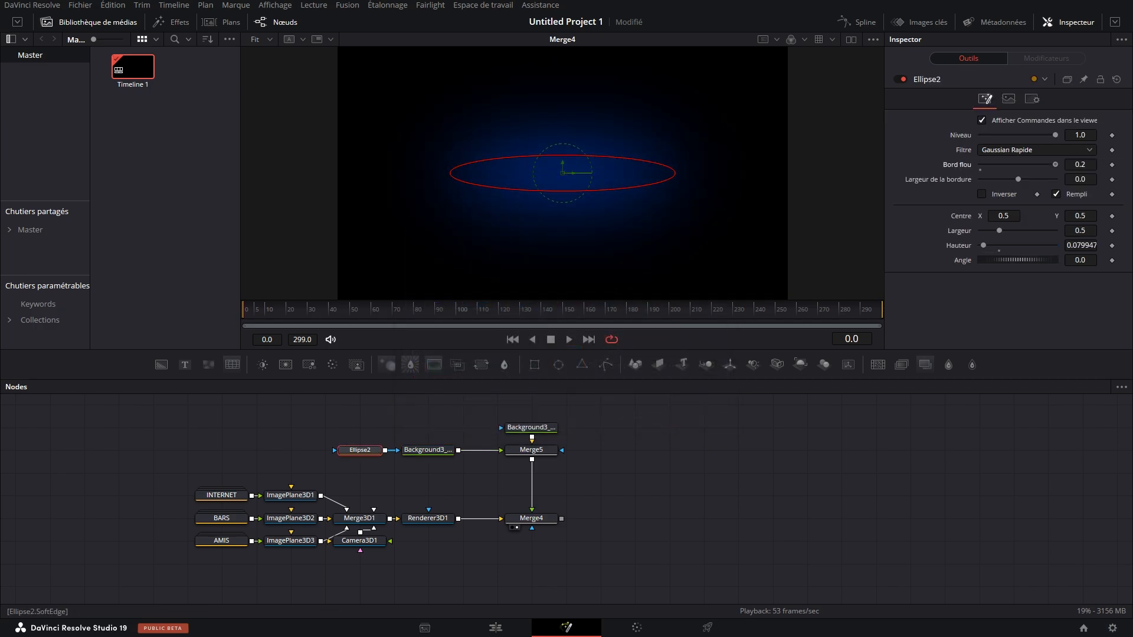
{"action": "left_click_drag", "start_coordinate": [665, 174], "coordinate": [661, 172]}
{"action": "left_click_drag", "start_coordinate": [569, 156], "coordinate": [571, 147]}
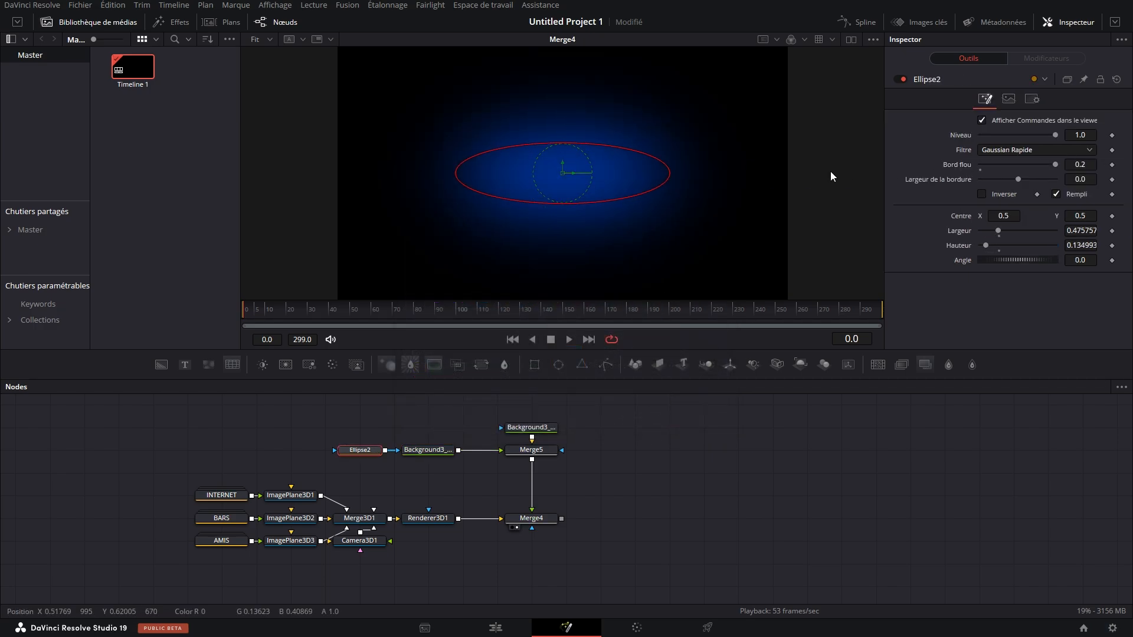
- Set Ellipse2's soft edge to 0.4, shrink the ellipse slightly to about 0.463 by 0.131, and save the project
{"action": "left_click", "coordinate": [1083, 165]}
{"action": "type", "text": "4"}
{"action": "key", "text": "Return"}
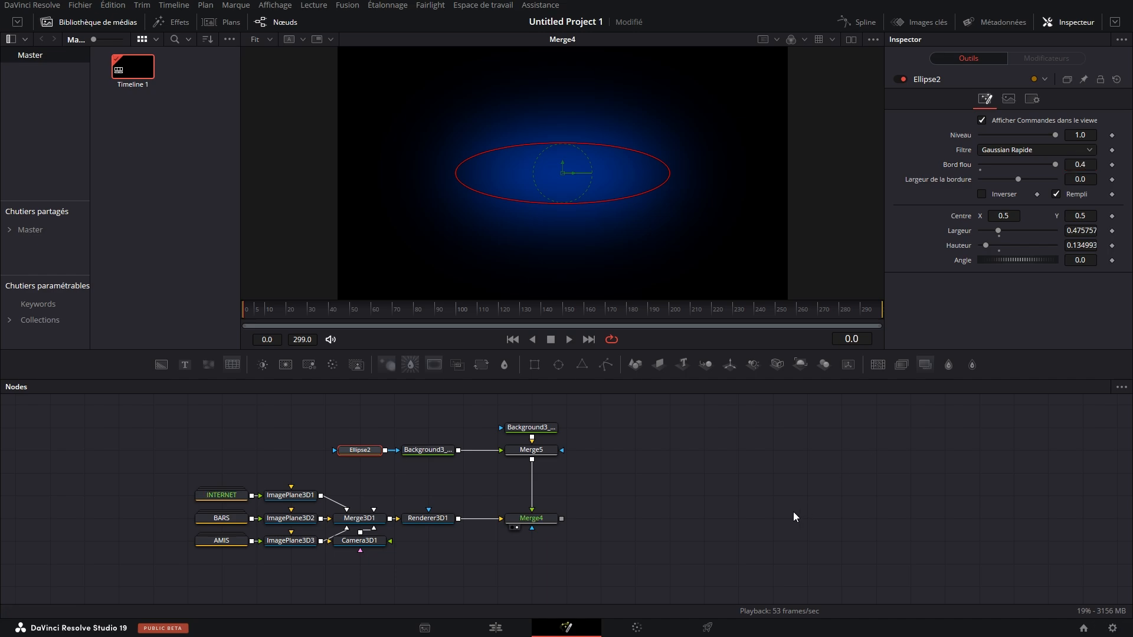
{"action": "left_click_drag", "start_coordinate": [622, 143], "coordinate": [618, 148]}
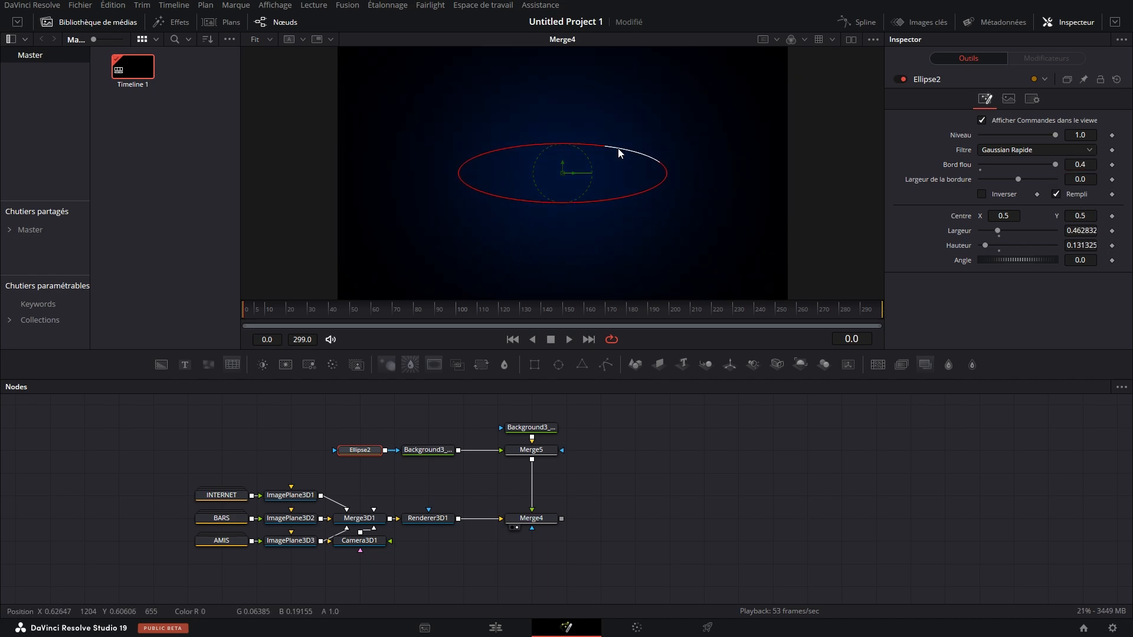
{"action": "left_click", "coordinate": [633, 534]}
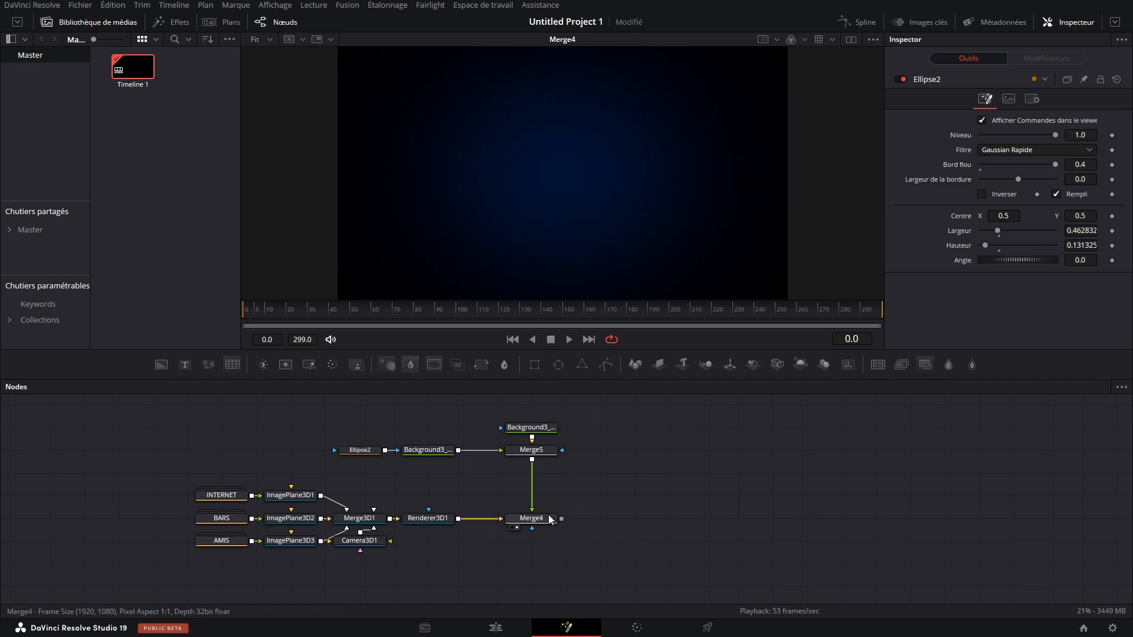
{"action": "key", "text": "ctrl+s"}
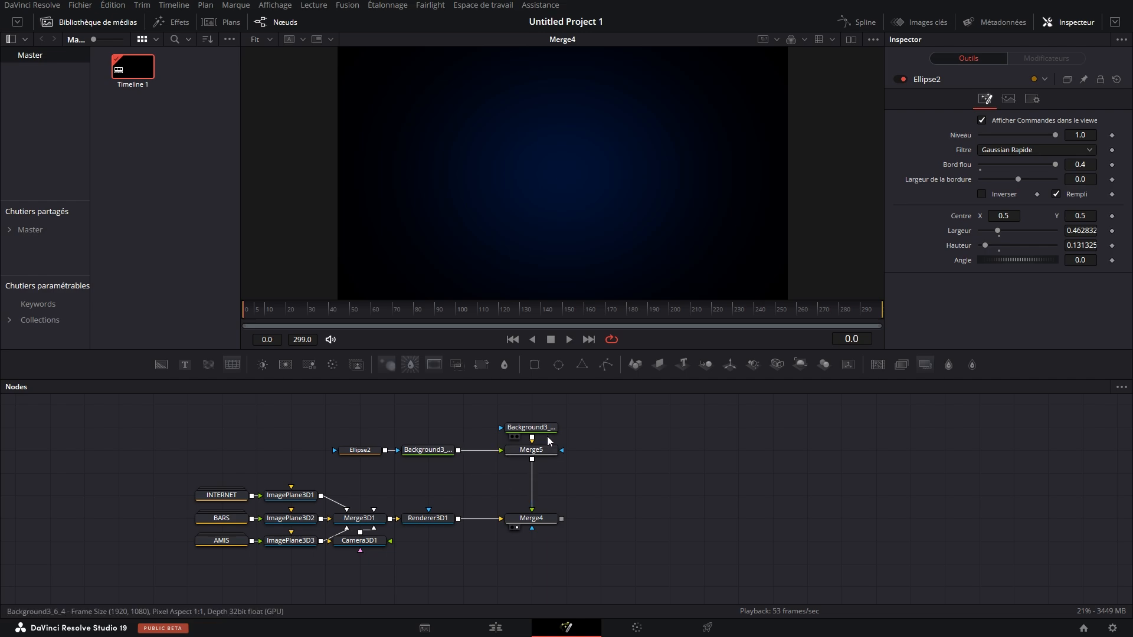
- Set Merge4's operator to Dessous (Under)
{"action": "left_click", "coordinate": [531, 518]}
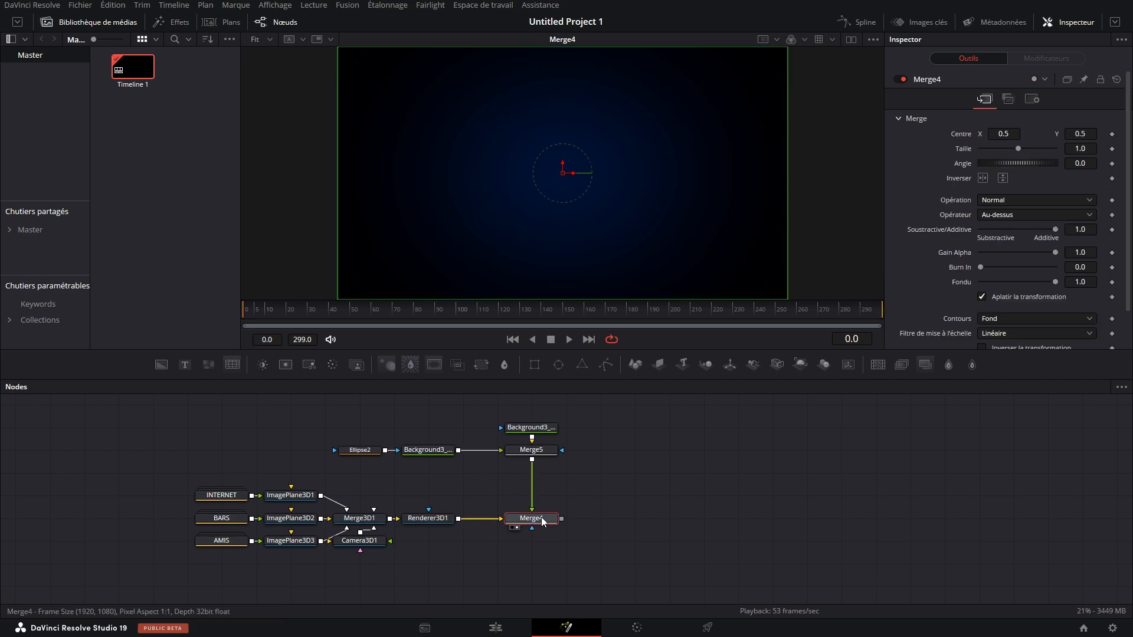
{"action": "left_click", "coordinate": [986, 217]}
{"action": "left_click", "coordinate": [1015, 349]}
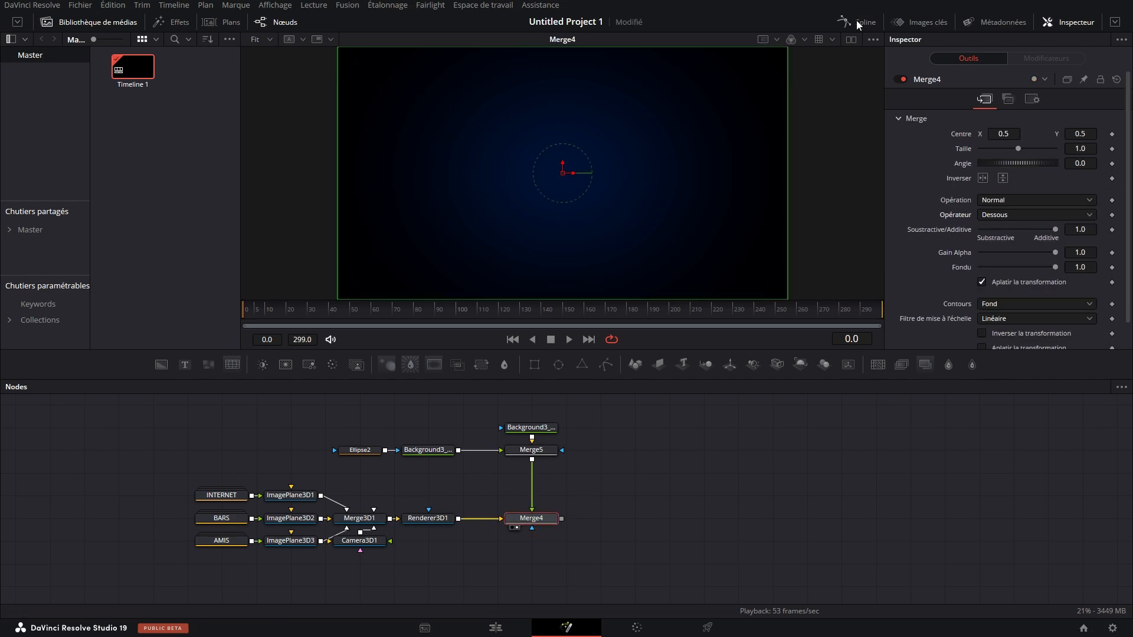
- Switch to a dual-viewer layout showing Merge3D1 in one viewer and Renderer3D1 in the other
{"action": "left_click", "coordinate": [851, 40]}
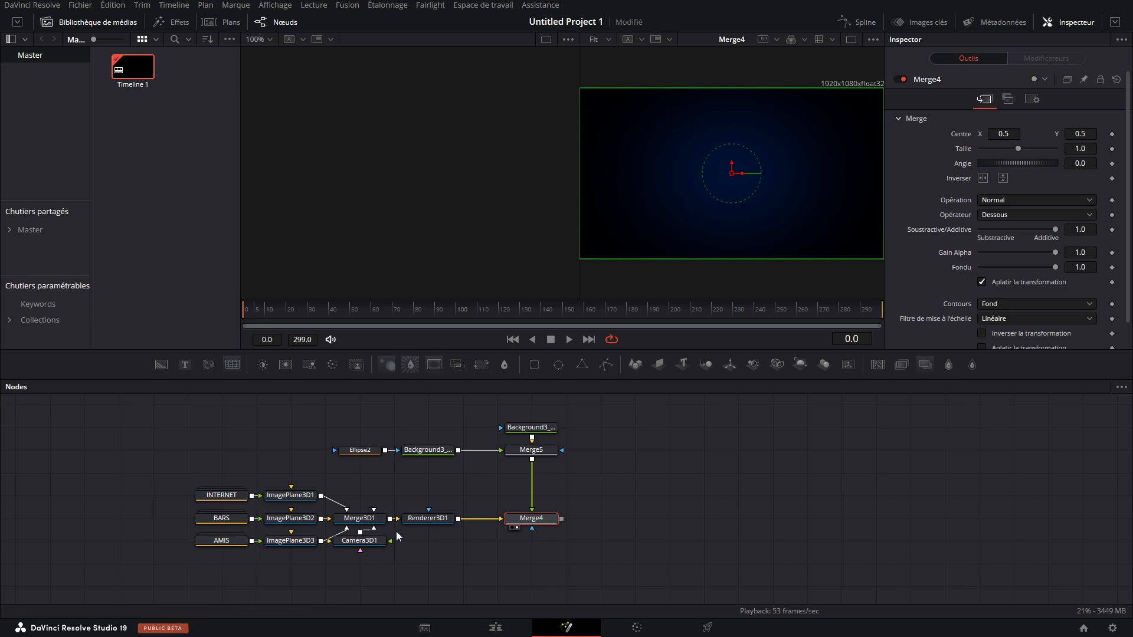
{"action": "left_click_drag", "start_coordinate": [420, 519], "coordinate": [695, 277]}
{"action": "left_click", "coordinate": [340, 528]}
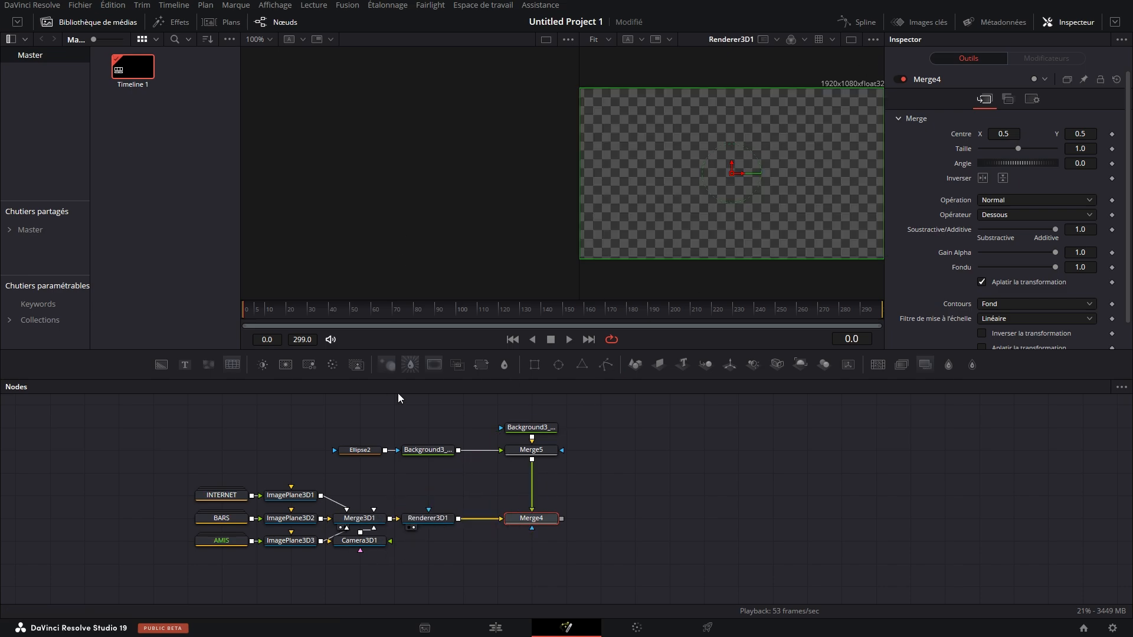
{"action": "key", "text": "1"}
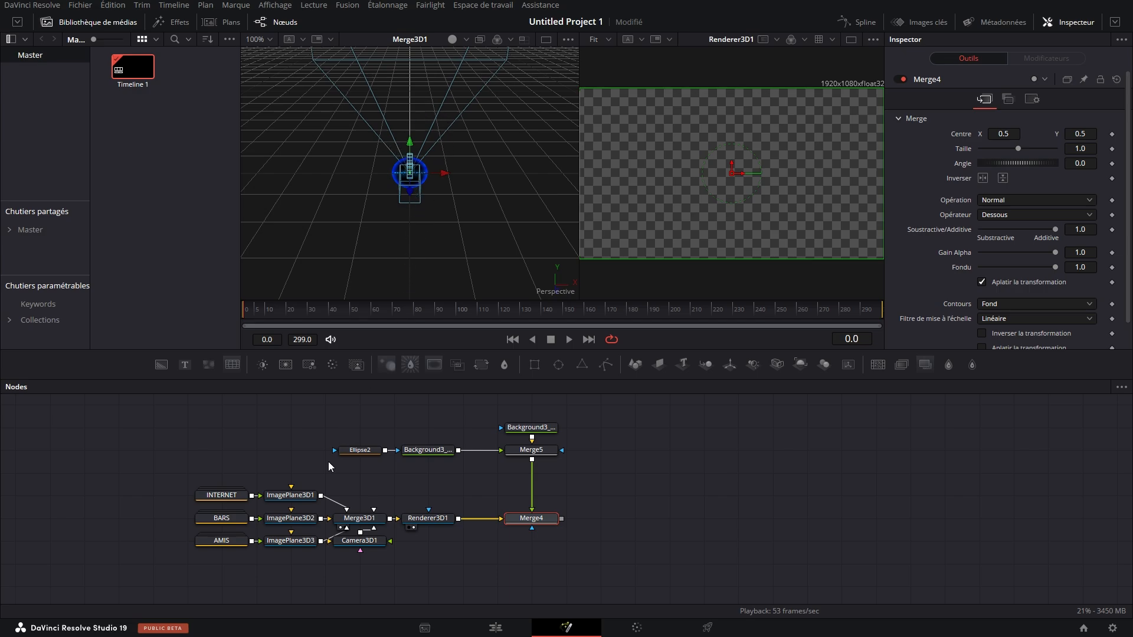
- Stagger the three image planes in front of the camera: INTERNET farthest in the centre, BARS nearer to its right, AMIS nearest to its left
{"action": "left_click", "coordinate": [290, 495]}
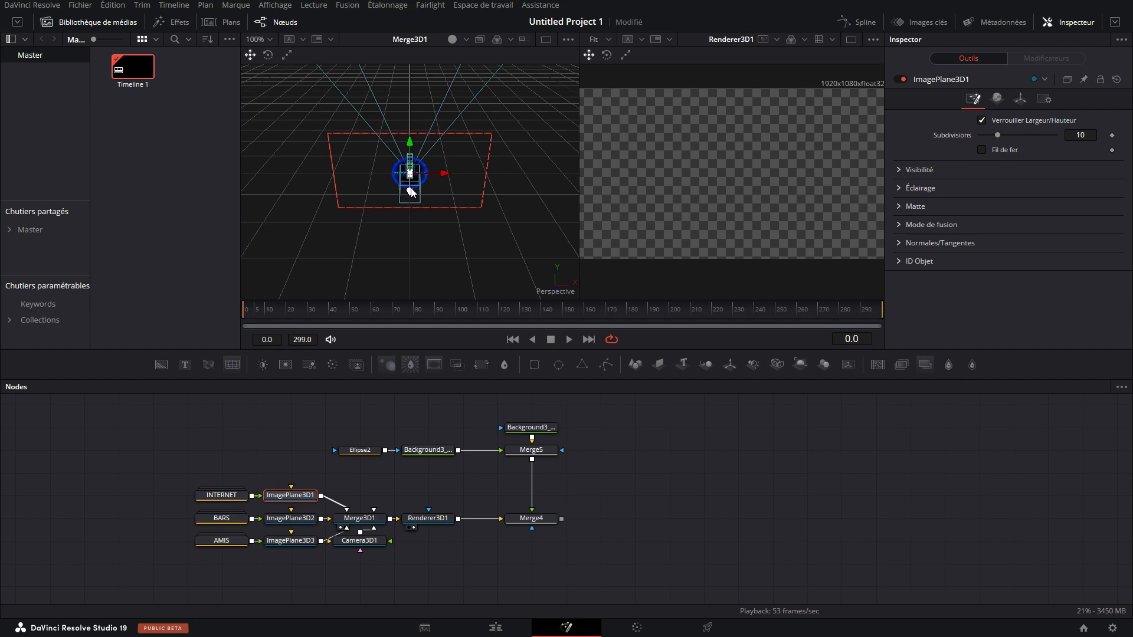
{"action": "left_click_drag", "start_coordinate": [410, 188], "coordinate": [411, 68]}
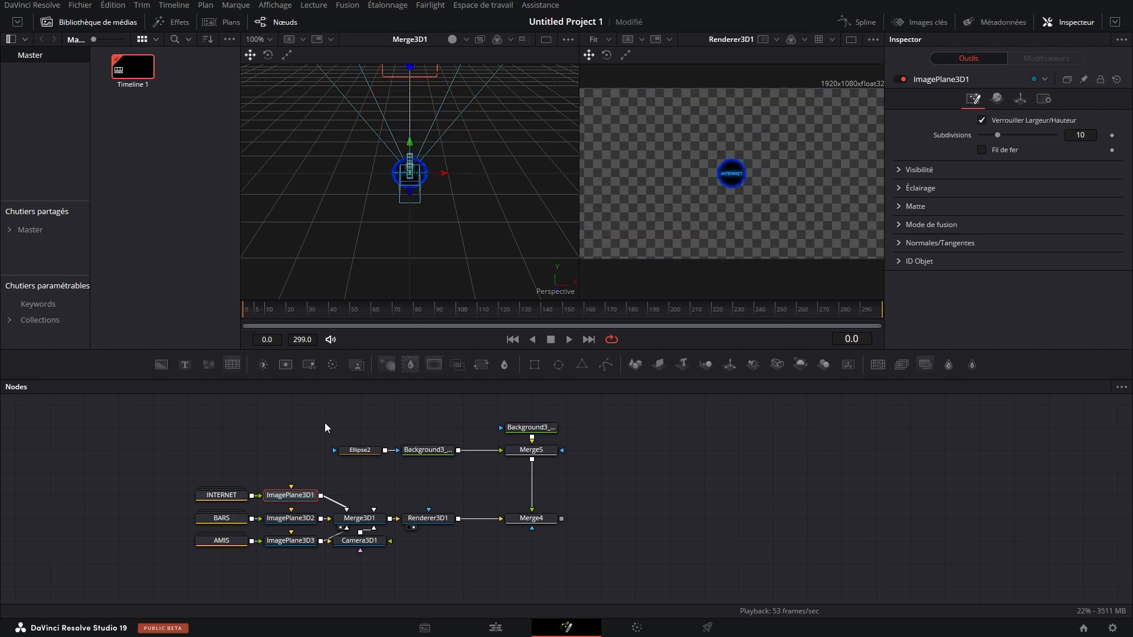
{"action": "left_click", "coordinate": [291, 518]}
{"action": "scroll", "coordinate": [436, 224], "scroll_direction": "down", "scroll_amount": 3}
{"action": "left_click_drag", "start_coordinate": [435, 233], "coordinate": [475, 117]}
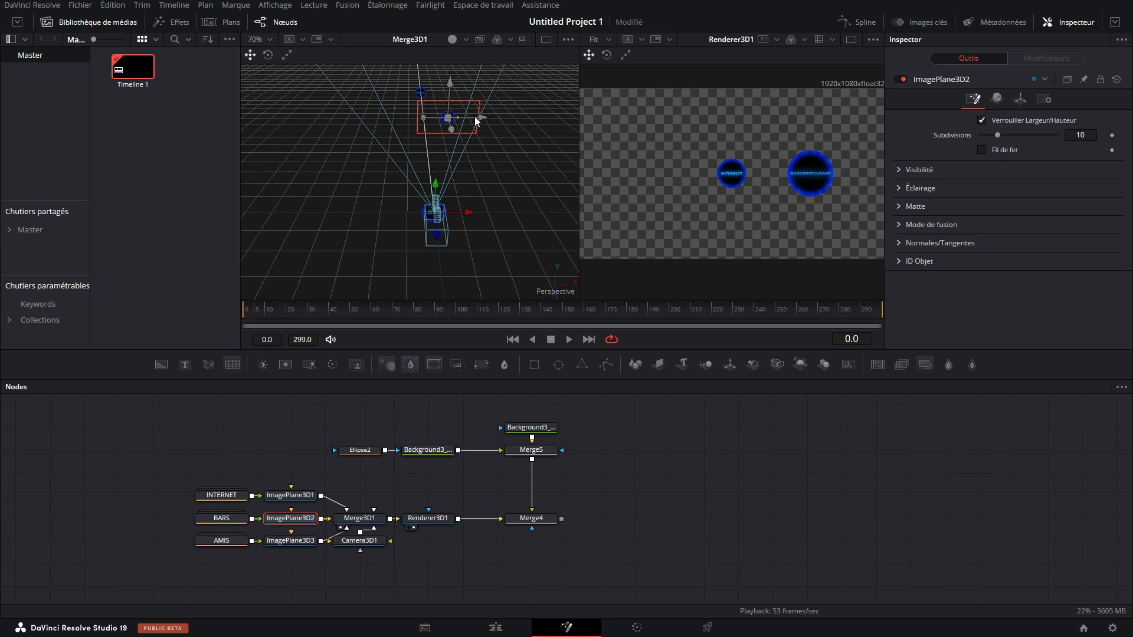
{"action": "left_click", "coordinate": [291, 541]}
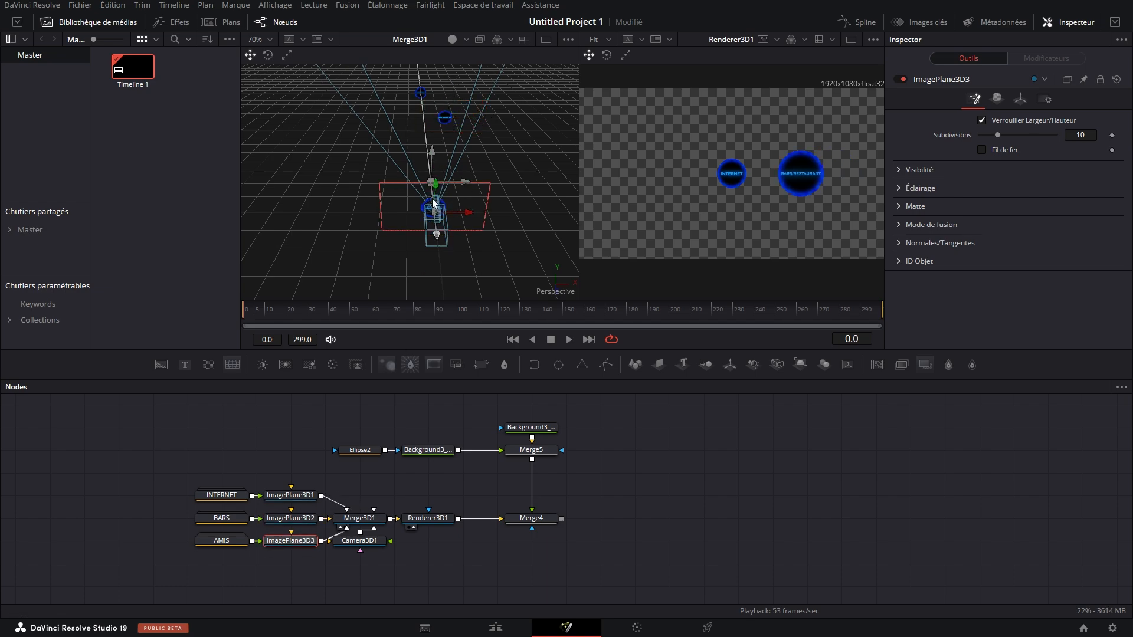
{"action": "left_click_drag", "start_coordinate": [434, 204], "coordinate": [435, 144]}
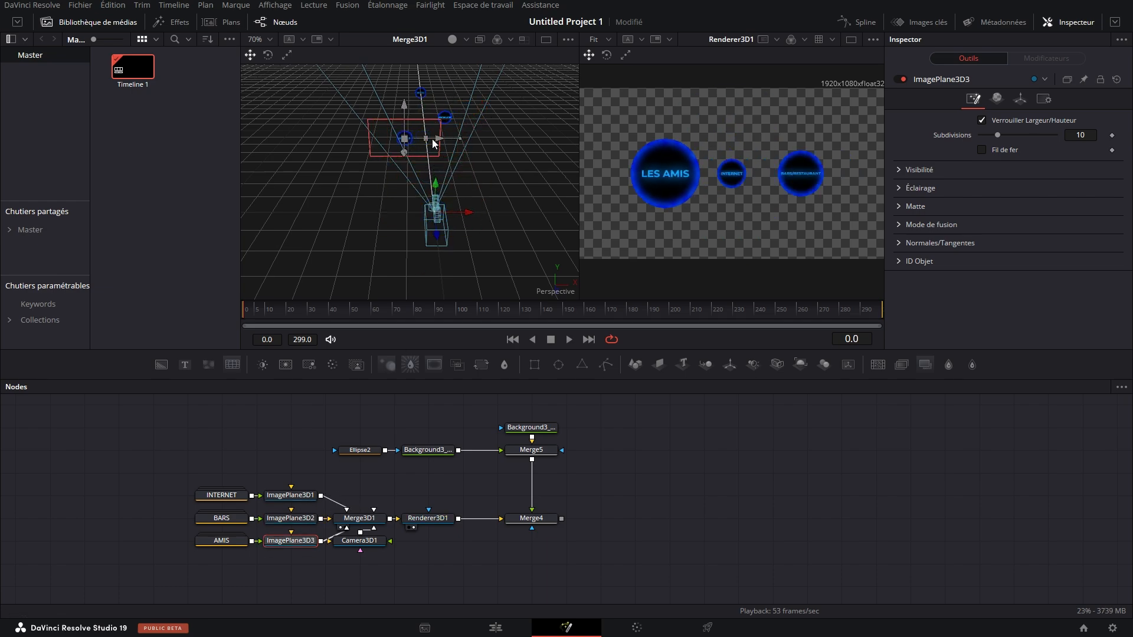
- Keyframe Camera3D1's Z position at about -3.34 on frame 0, framing the INTERNET circle, and about -1.30 on frame 40
{"action": "left_click", "coordinate": [344, 541]}
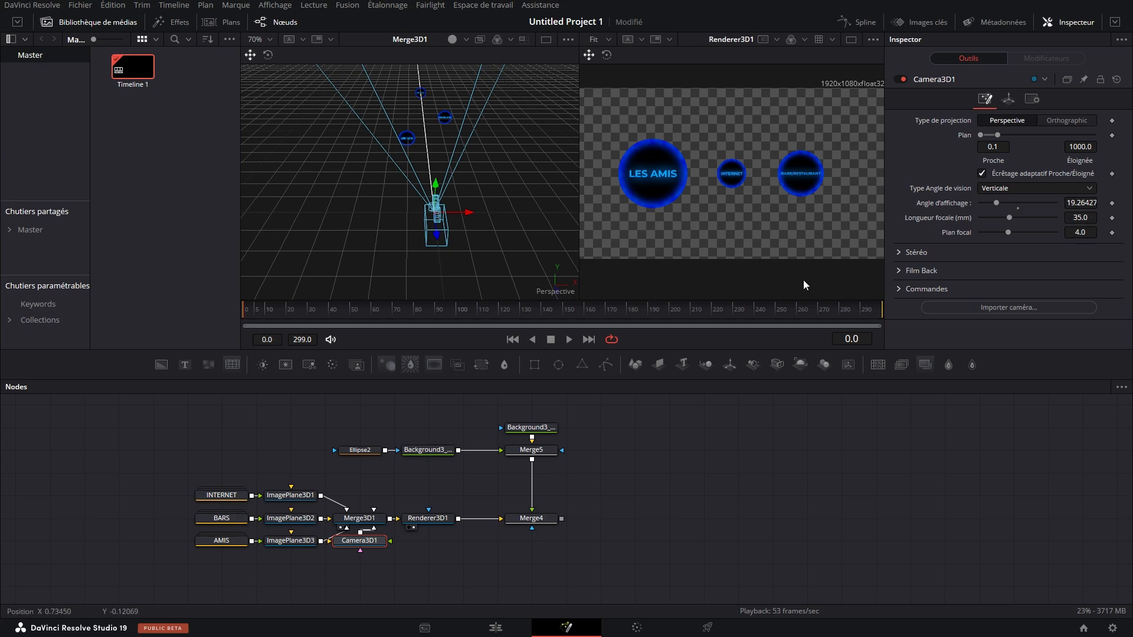
{"action": "left_click", "coordinate": [1008, 98]}
{"action": "left_click", "coordinate": [1112, 162]}
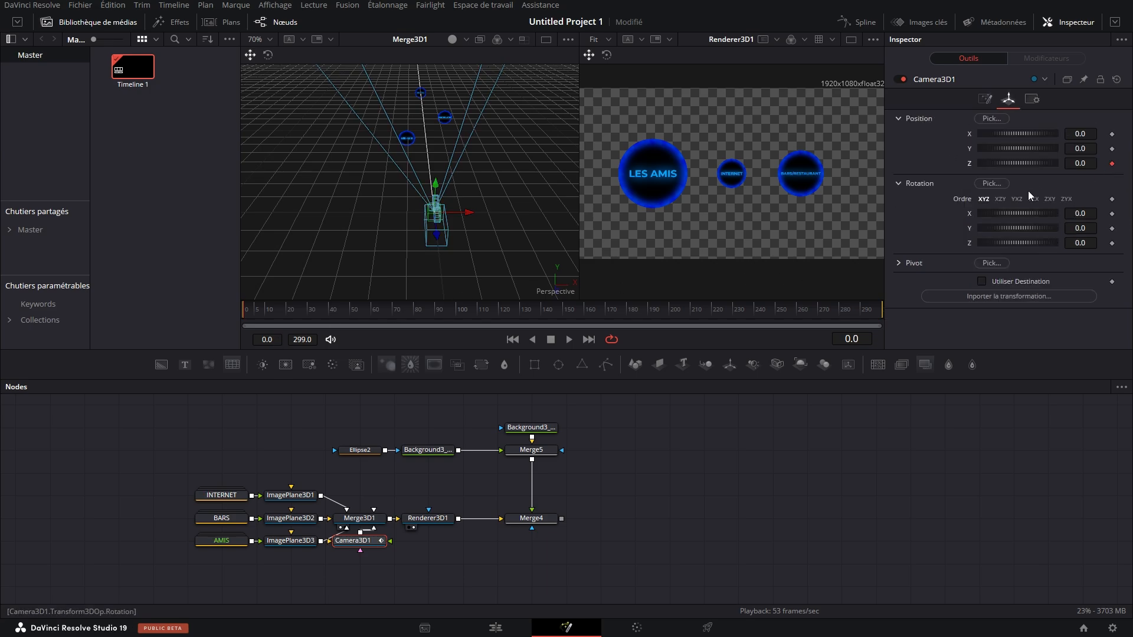
{"action": "left_click_drag", "start_coordinate": [435, 233], "coordinate": [402, 131]}
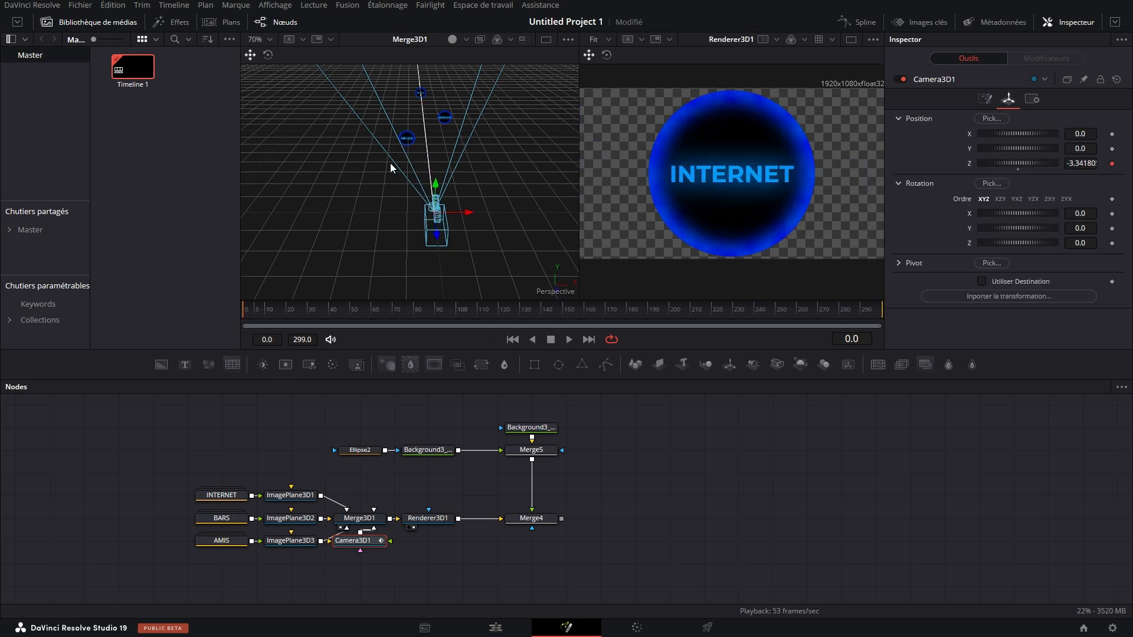
{"action": "left_click", "coordinate": [330, 314]}
{"action": "left_click_drag", "start_coordinate": [1080, 162], "coordinate": [1124, 163]}
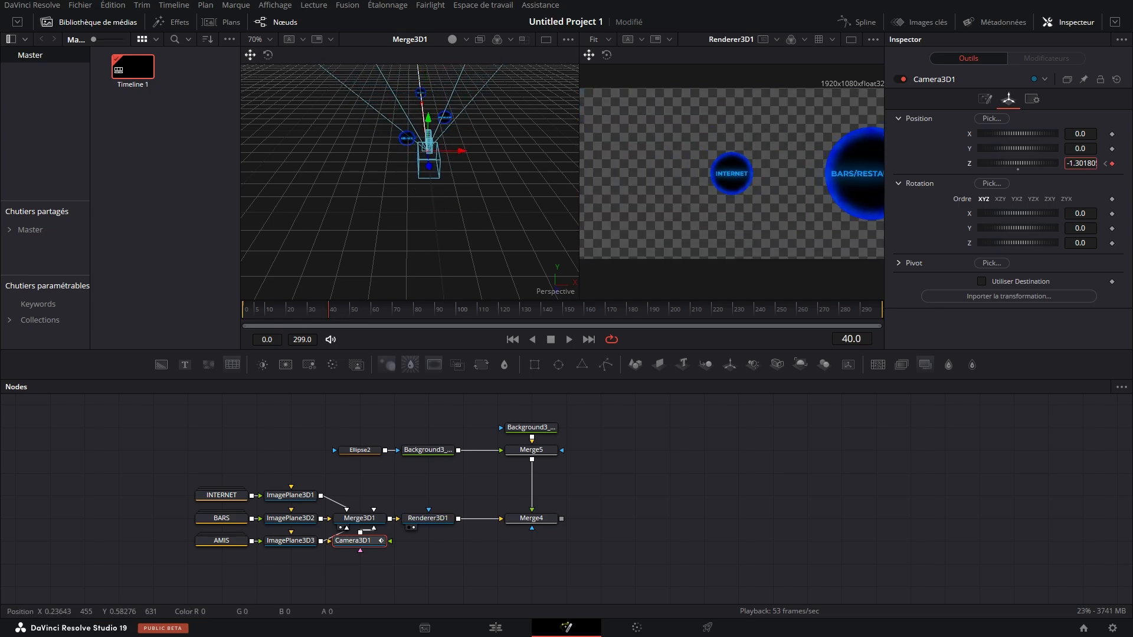
- Shift ImagePlane3D2 inward so the whole BARS/RESTAURANT circle fits in frame, and keyframe the camera's Z position at about -0.15 on frame 70
{"action": "left_click", "coordinate": [290, 518]}
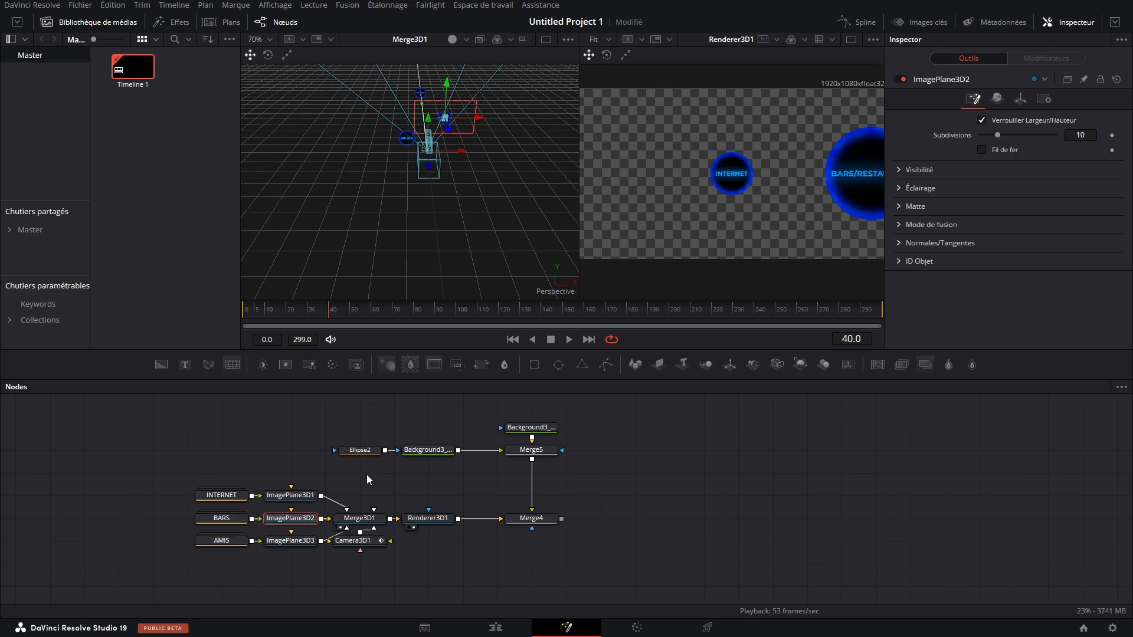
{"action": "left_click_drag", "start_coordinate": [471, 111], "coordinate": [470, 118]}
{"action": "left_click", "coordinate": [354, 541]}
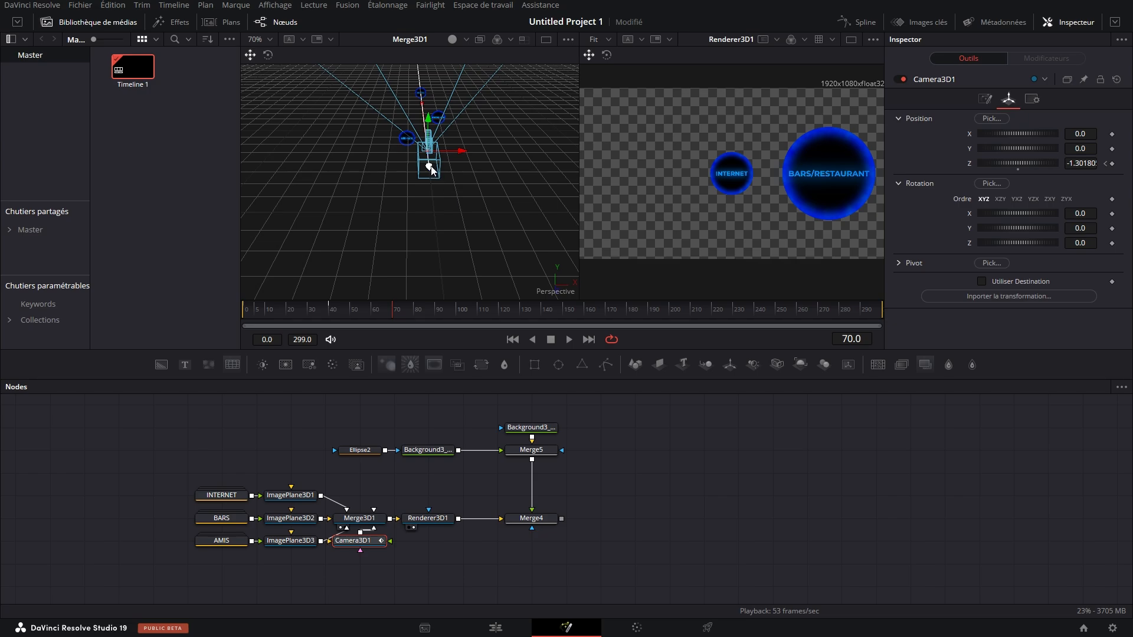
{"action": "left_click_drag", "start_coordinate": [433, 171], "coordinate": [480, 253]}
- Smooth all keyframes of the camera's Z offset curve in the Spline editor with Ease In 60.2 and Ease Out 56.7
{"action": "left_click", "coordinate": [857, 22]}
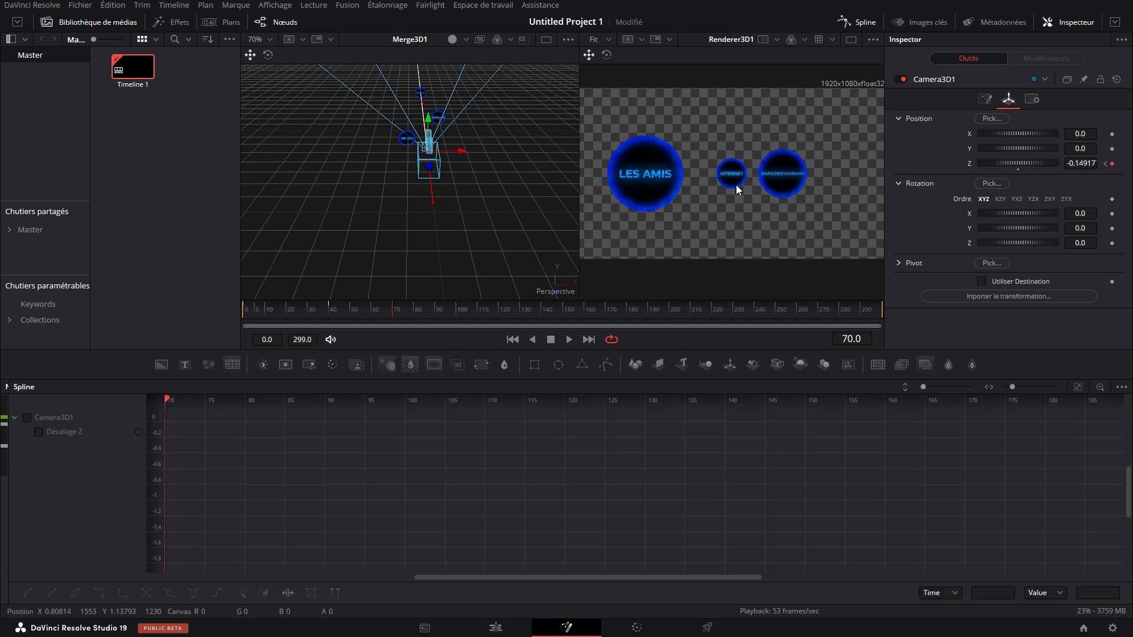
{"action": "left_click", "coordinate": [45, 419]}
{"action": "left_click", "coordinate": [1078, 388]}
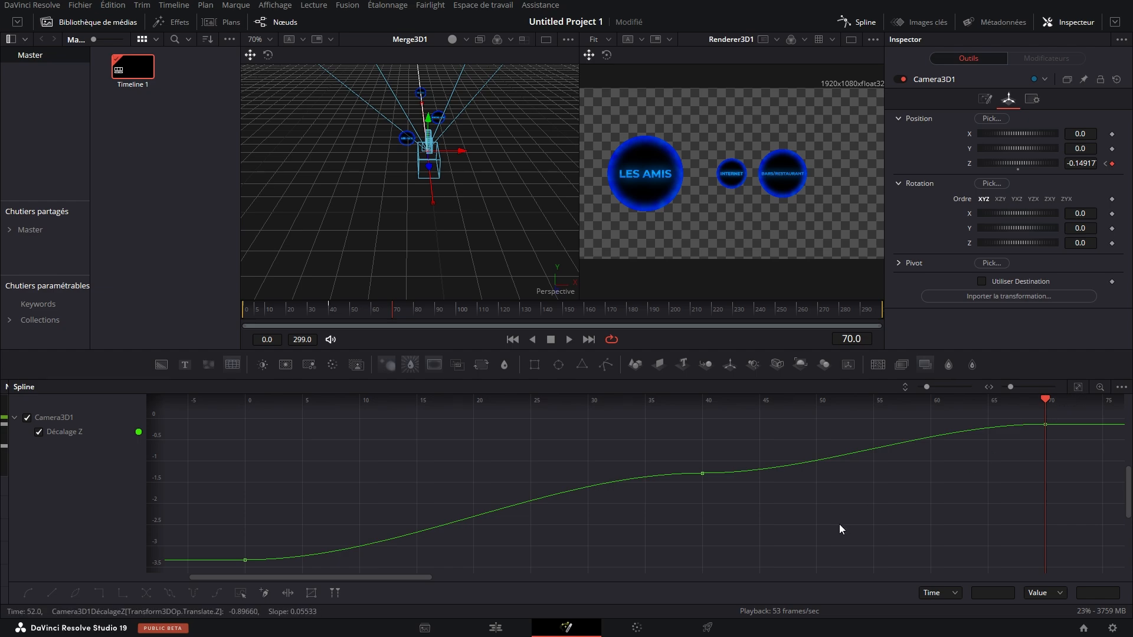
{"action": "key", "text": "ctrl+a"}
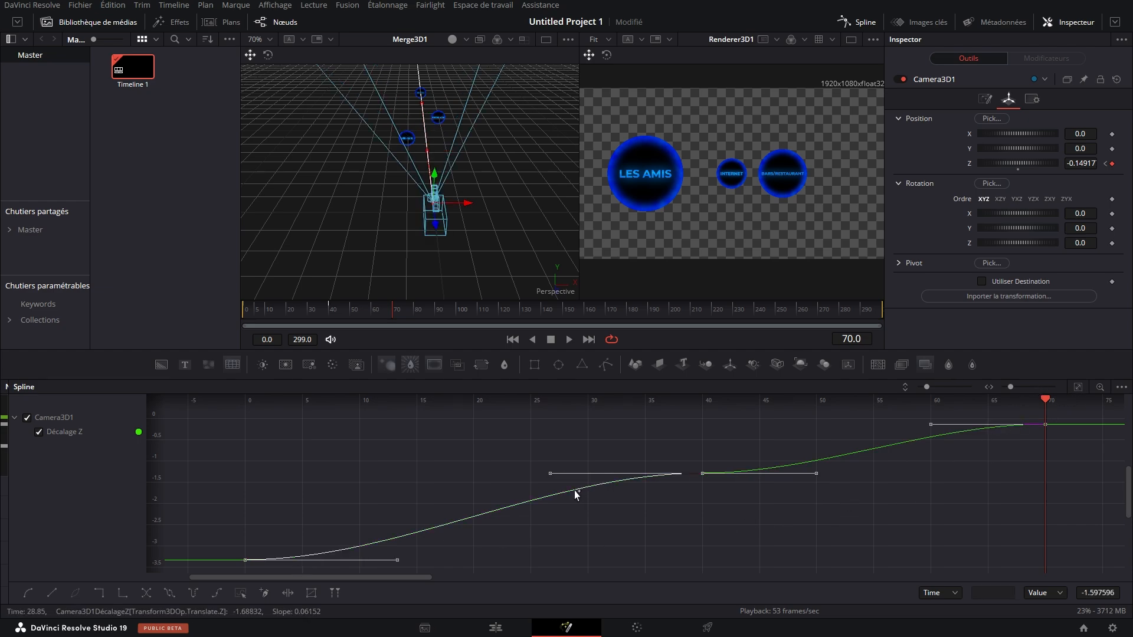
{"action": "key", "text": "t"}
{"action": "left_click_drag", "start_coordinate": [1006, 403], "coordinate": [1016, 402]}
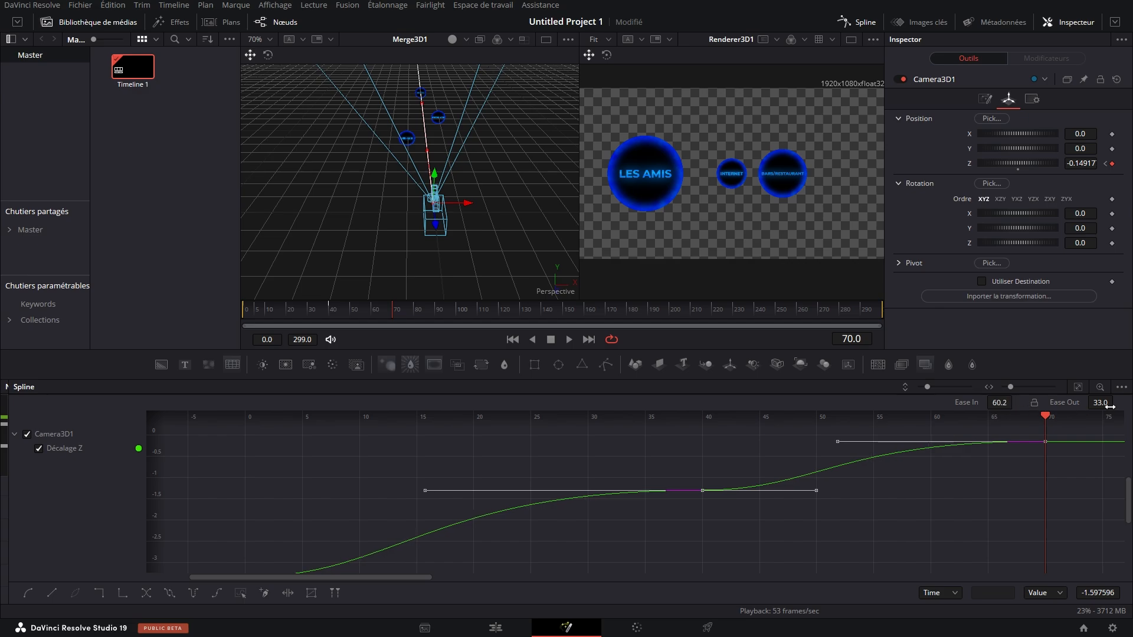
{"action": "left_click_drag", "start_coordinate": [1110, 406], "coordinate": [1127, 405]}
{"action": "left_click_drag", "start_coordinate": [377, 311], "coordinate": [412, 322]}
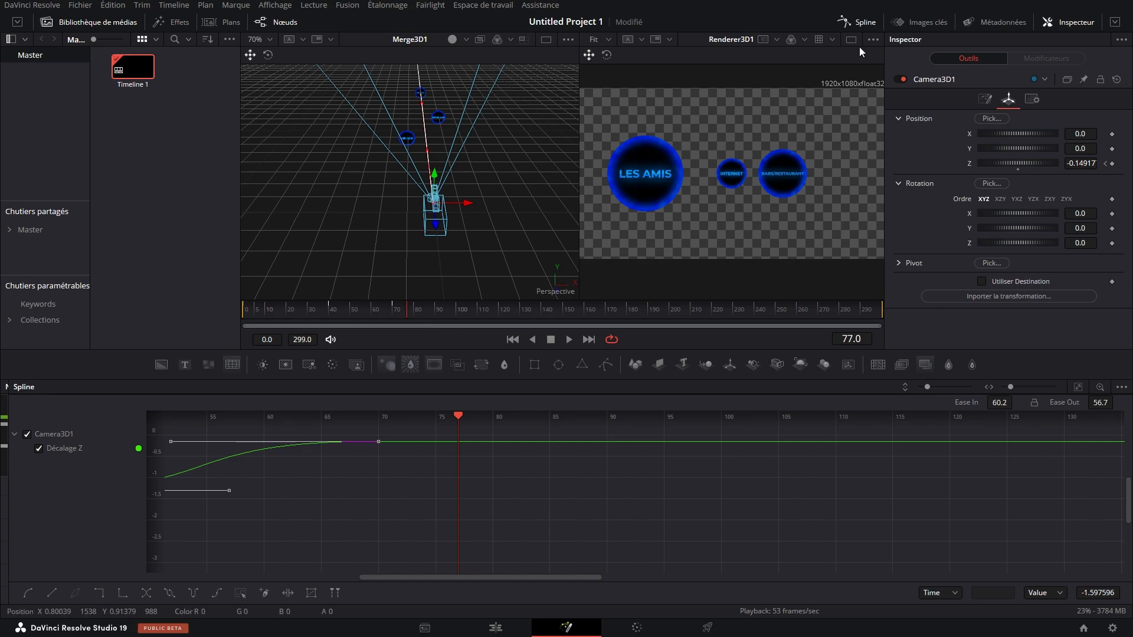
{"action": "left_click", "coordinate": [861, 23]}
- View Merge4 in place of the Renderer3D1 output at frame 0, and save the project
{"action": "left_click", "coordinate": [533, 519]}
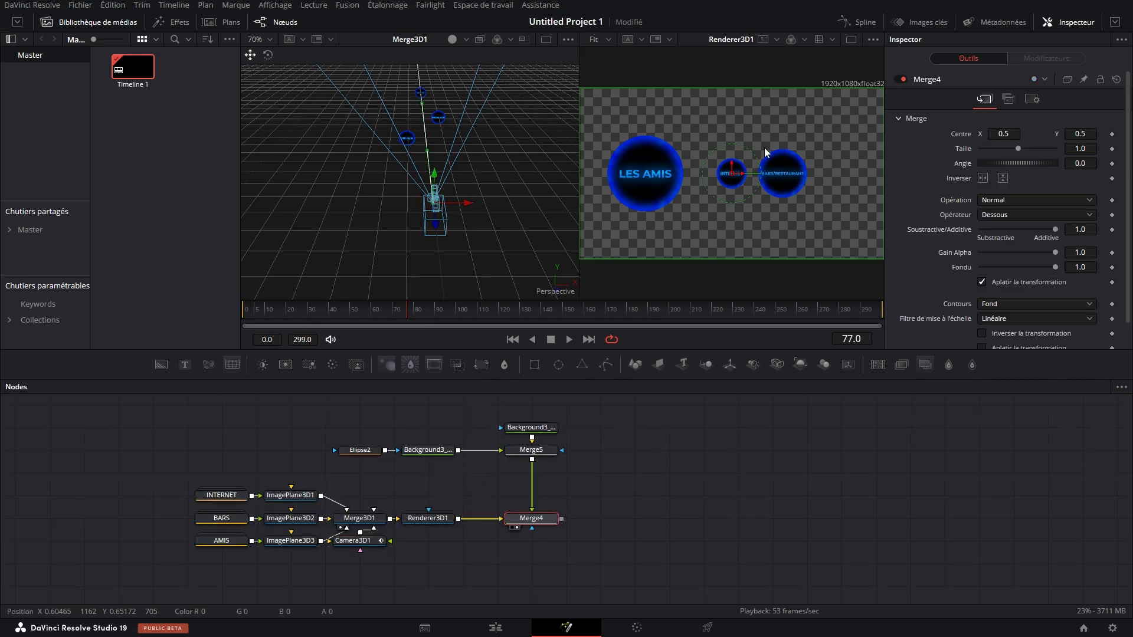
{"action": "key", "text": "2"}
{"action": "left_click_drag", "start_coordinate": [413, 313], "coordinate": [236, 373]}
{"action": "left_click", "coordinate": [894, 549]}
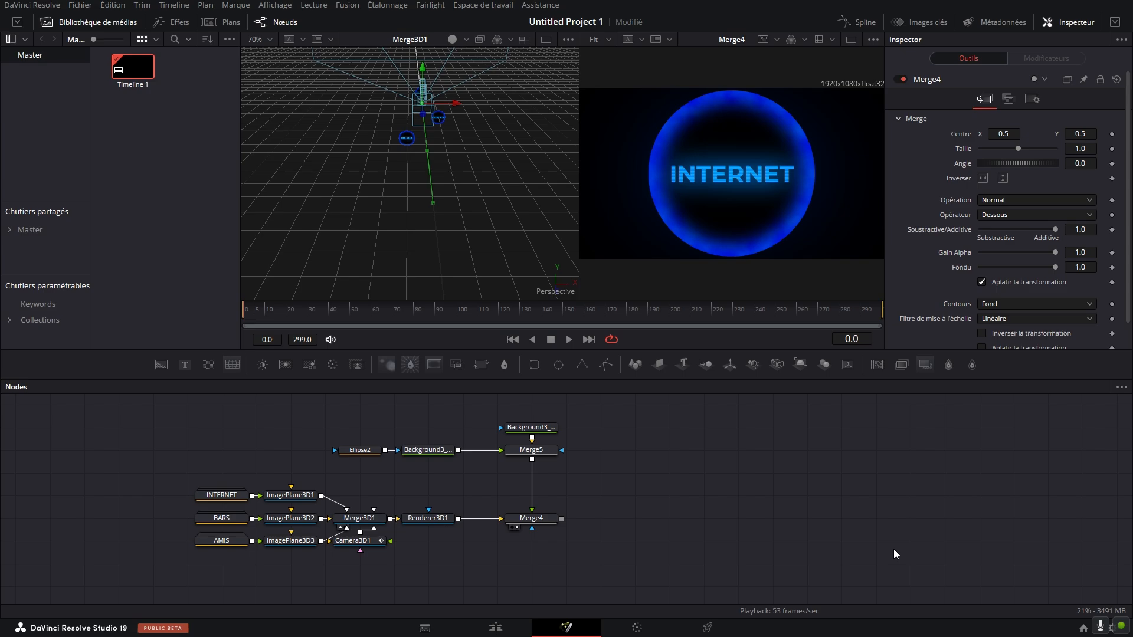
{"action": "key", "text": "ctrl+s"}
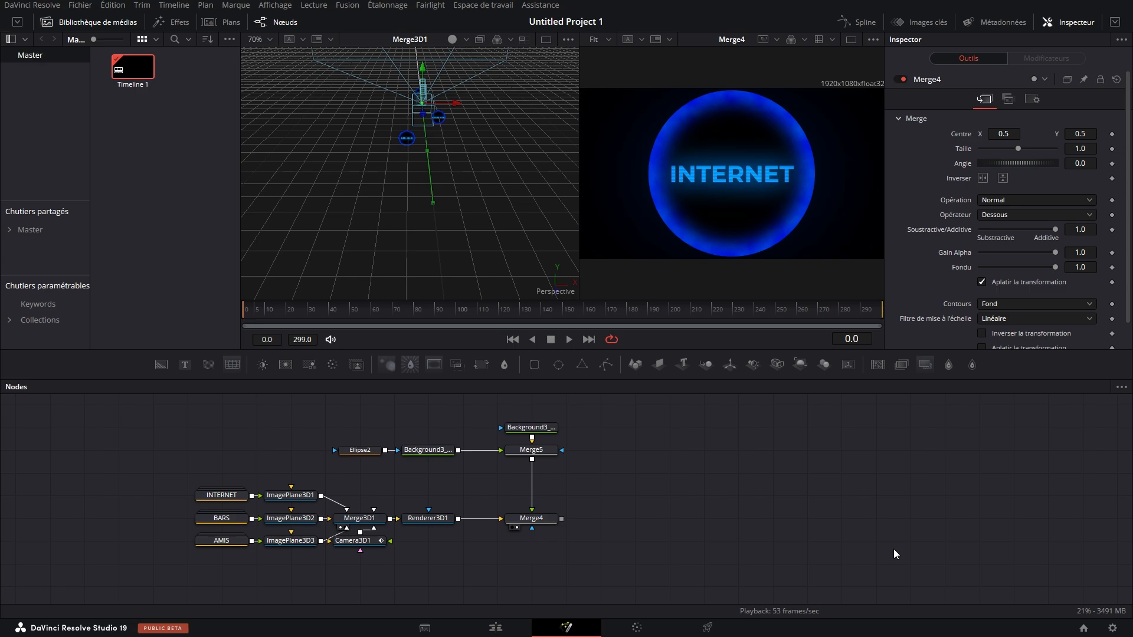